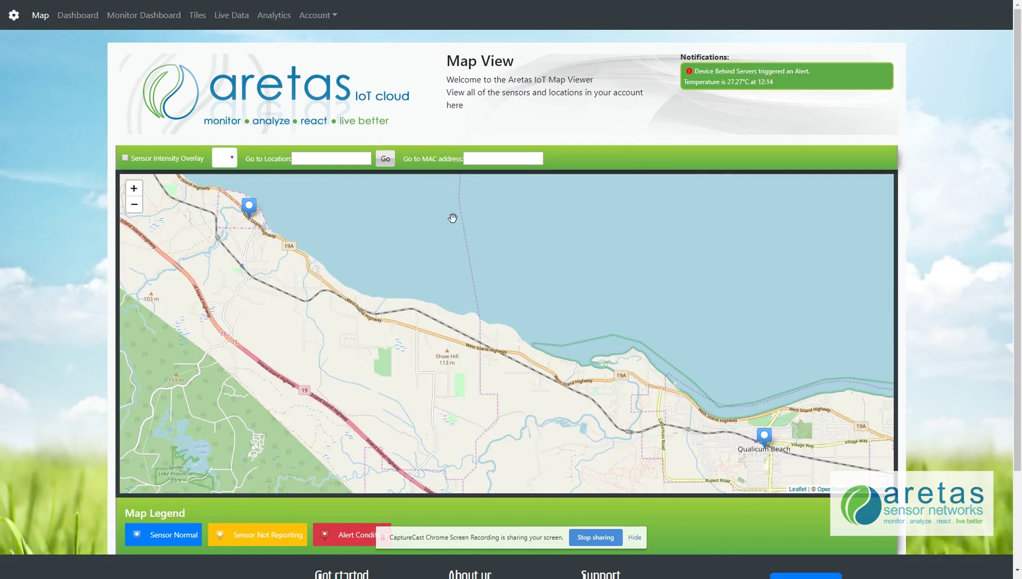
- Open the charts for the ACMV10-TestWall sensor at Aretas Labs and R&D and review its query results and statistics
scroll(449, 269, "down", 1)
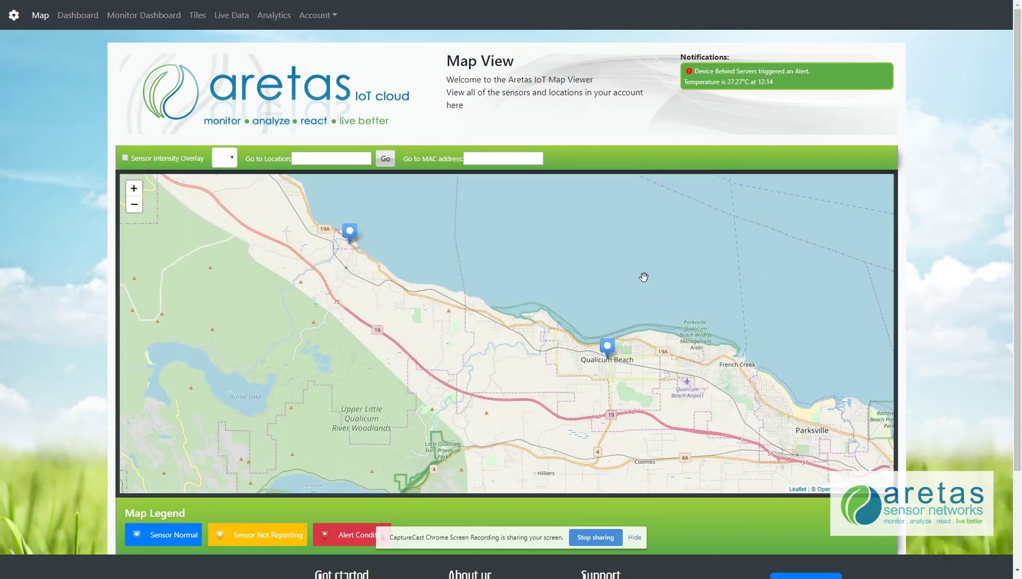
left_click(609, 348)
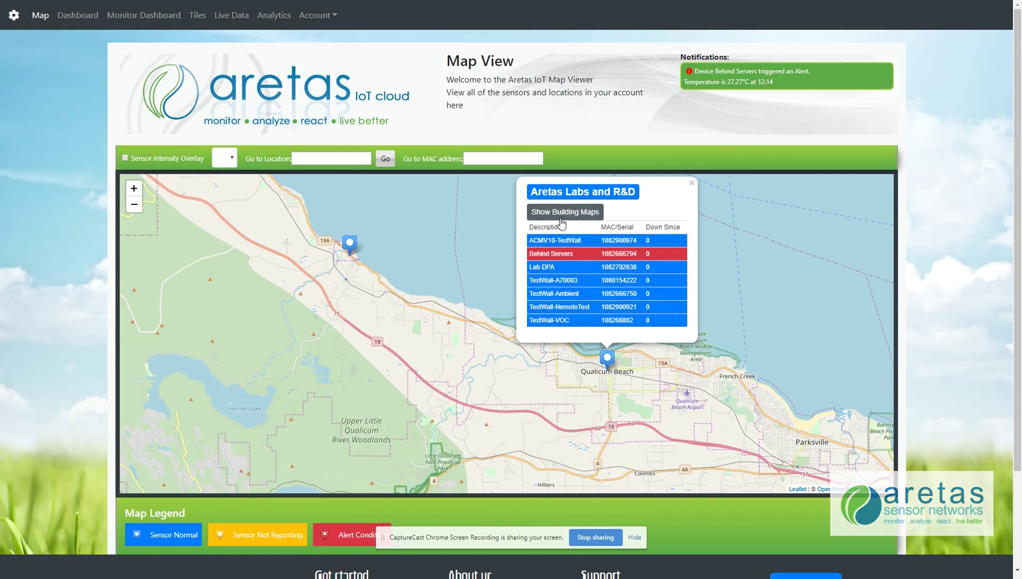
left_click(552, 245)
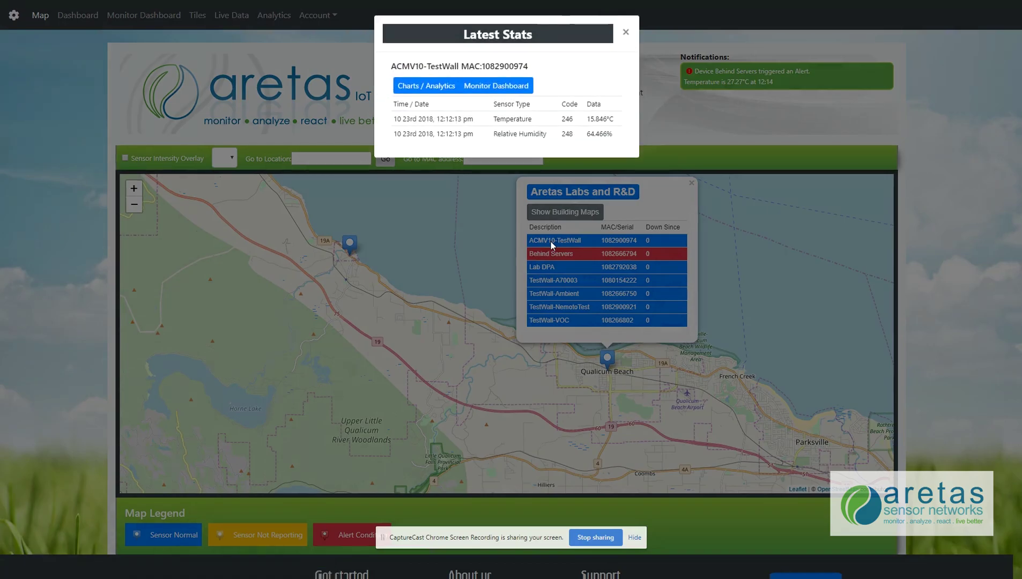
left_click(417, 93)
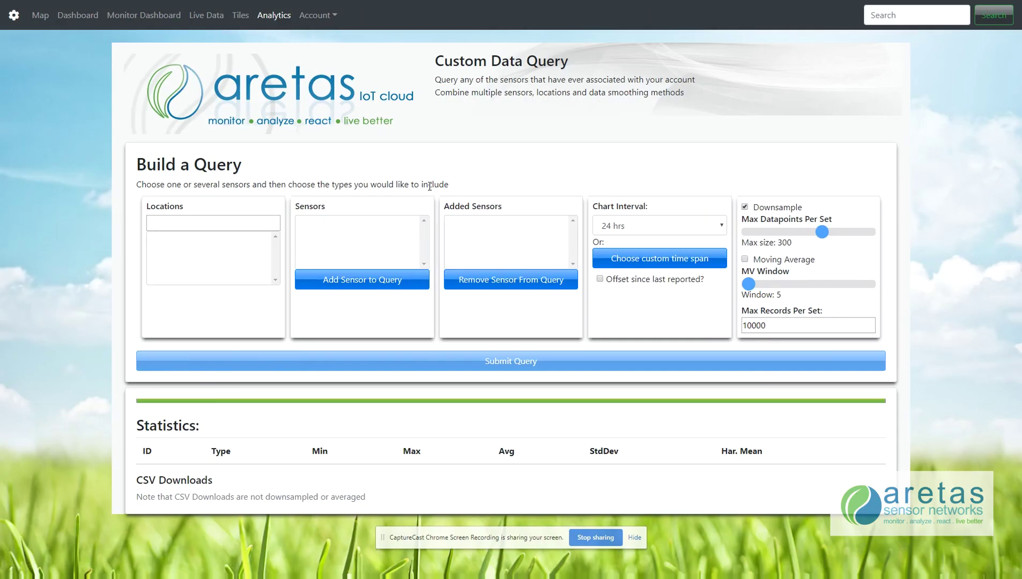
scroll(429, 188, "down", 8)
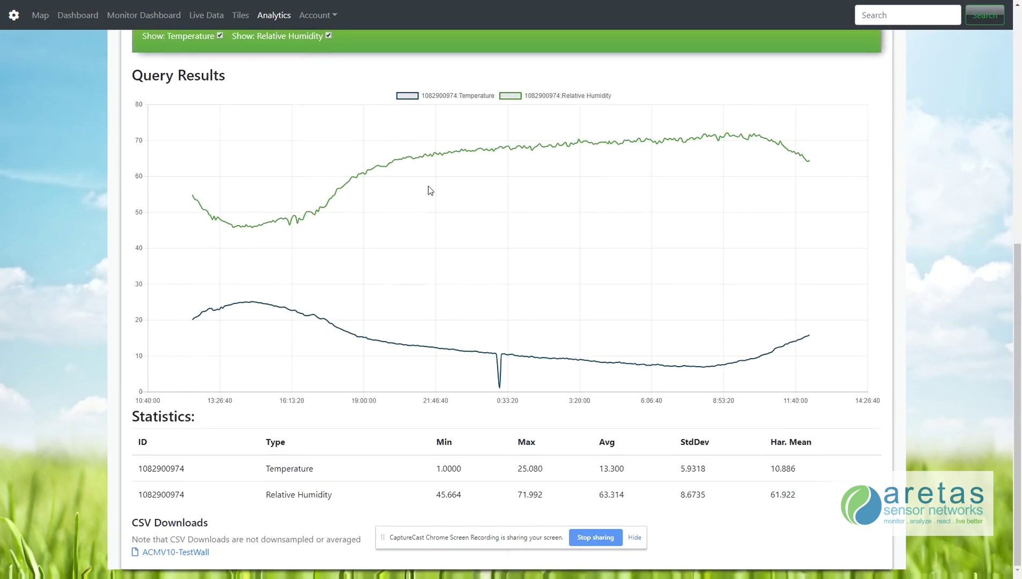
scroll(429, 190, "up", 8)
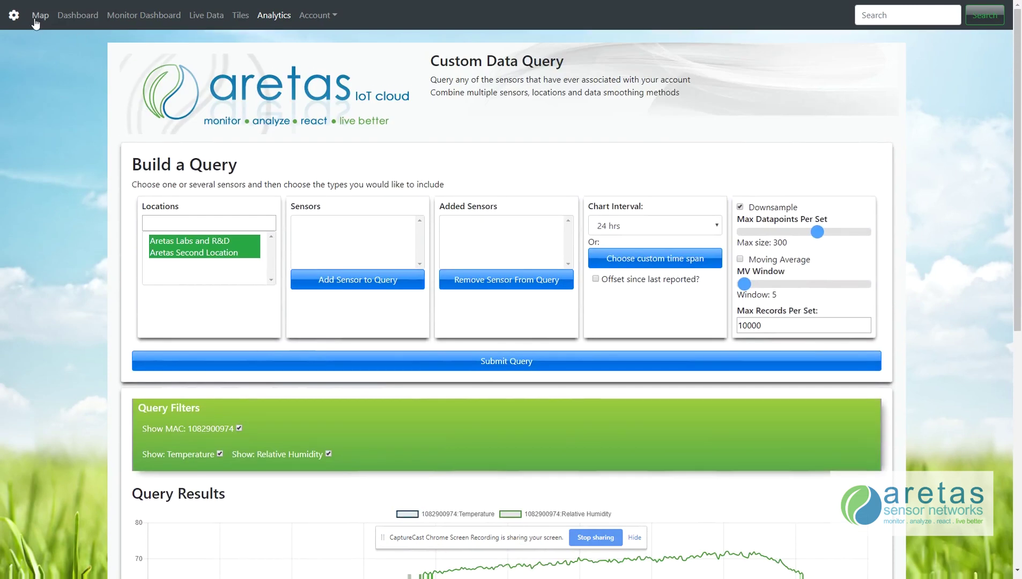
- Return to the map view and open the R&D Main Floor building map of Aretas Labs and R&D
left_click(35, 20)
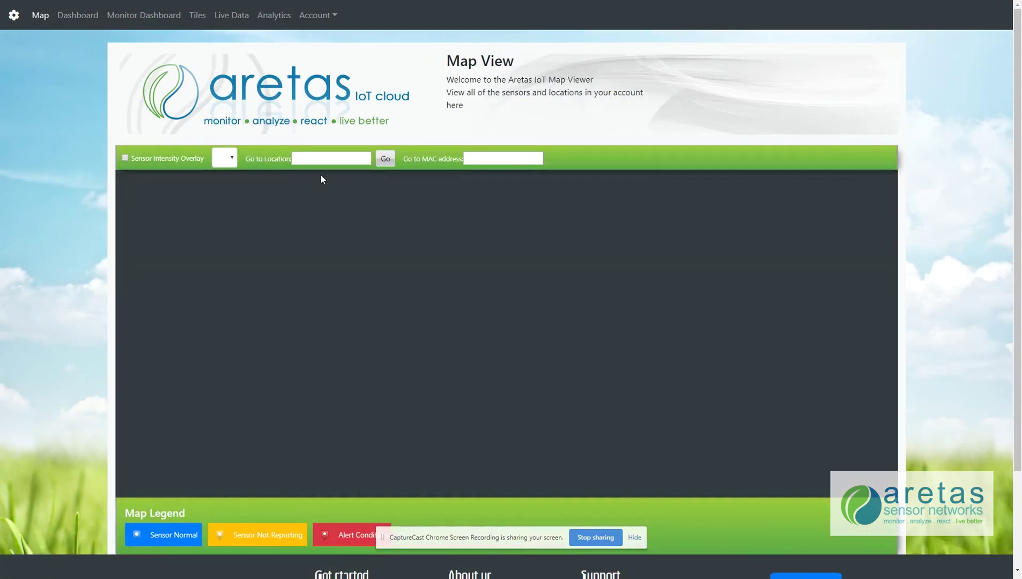
scroll(531, 308, "down", 1)
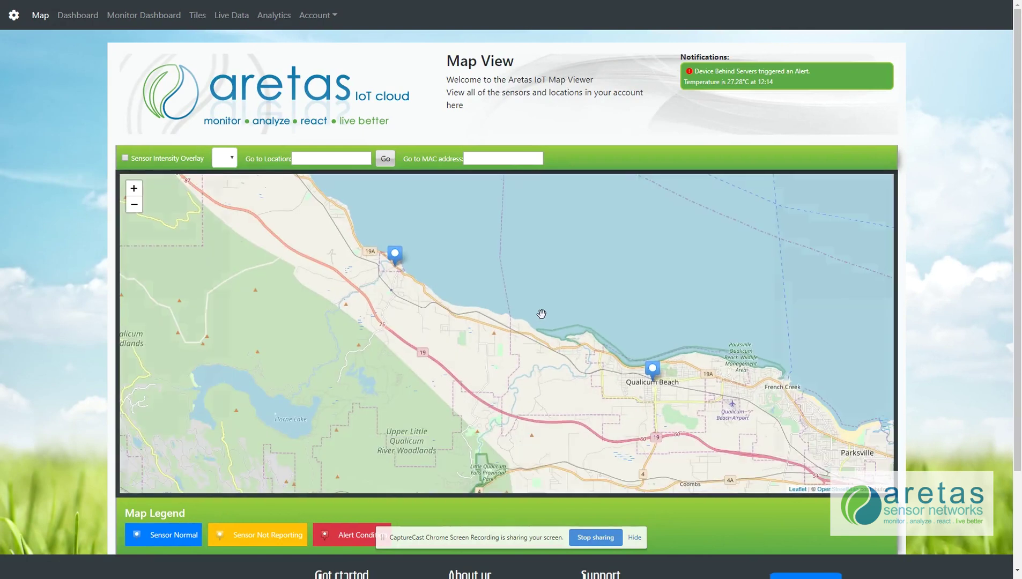
left_click(657, 375)
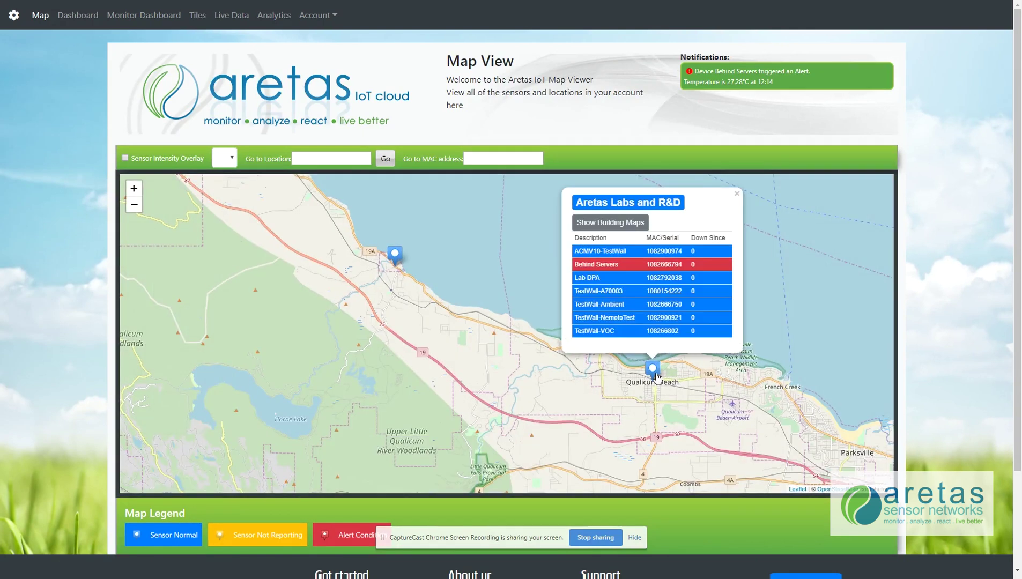
left_click(607, 227)
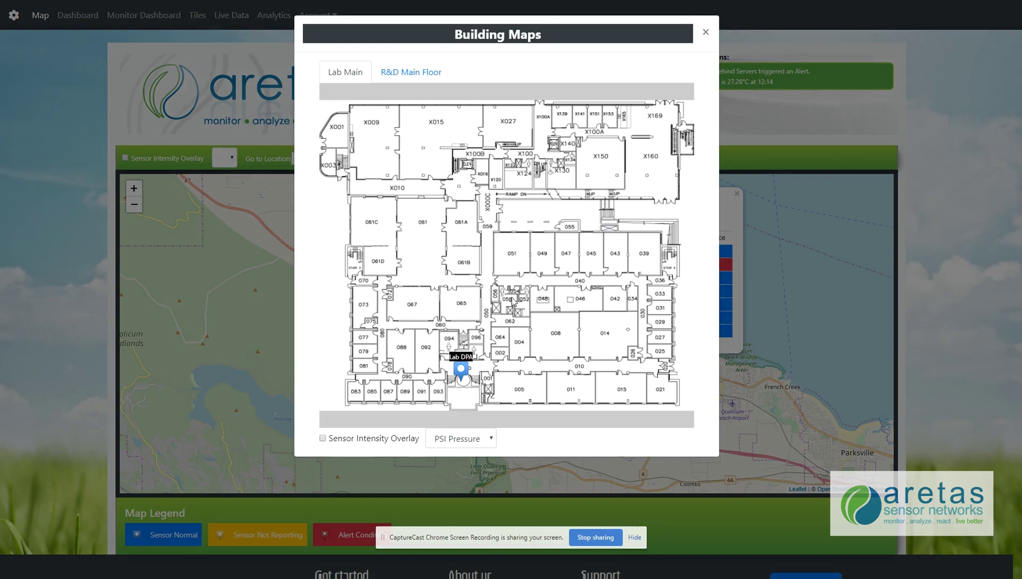
left_click(408, 75)
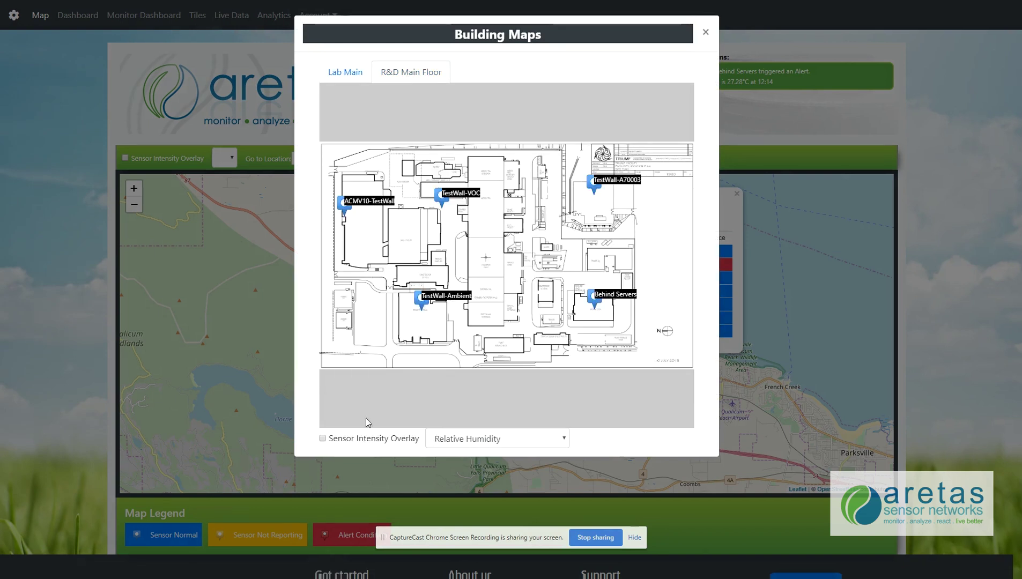
- Turn on the sensor intensity overlay on the R&D Main Floor map and set it to Temperature
left_click(323, 439)
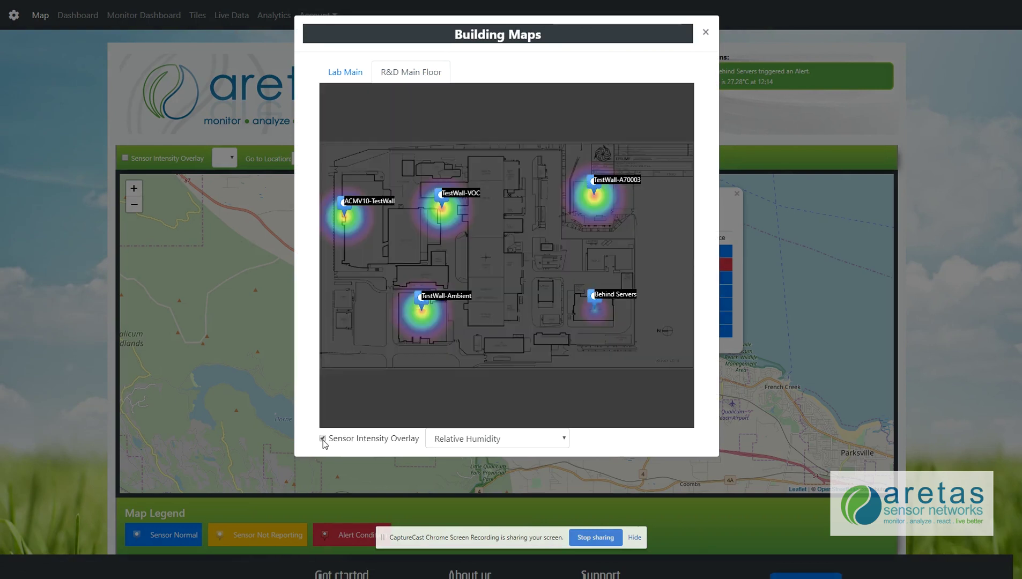
left_click(457, 439)
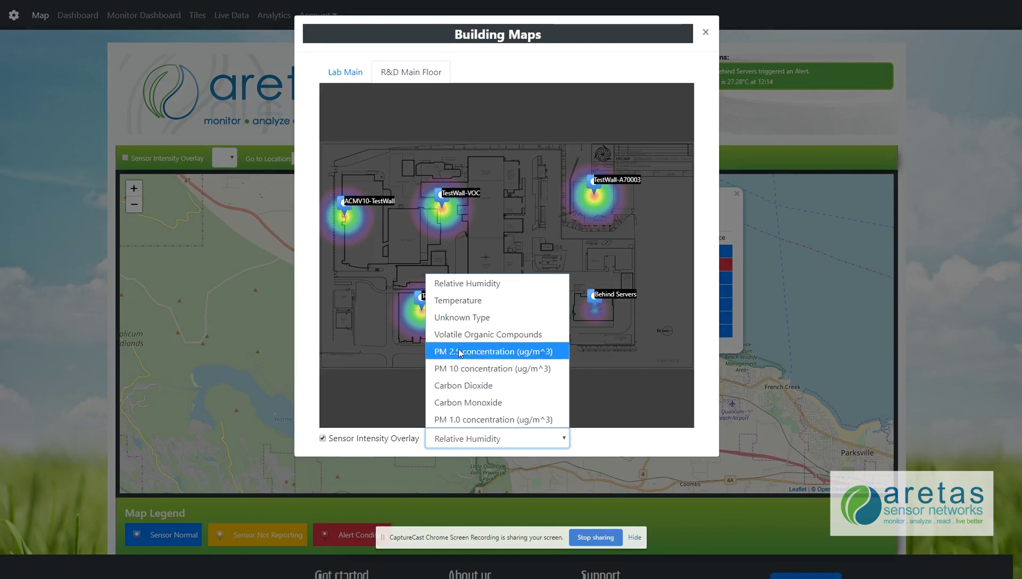
left_click(457, 303)
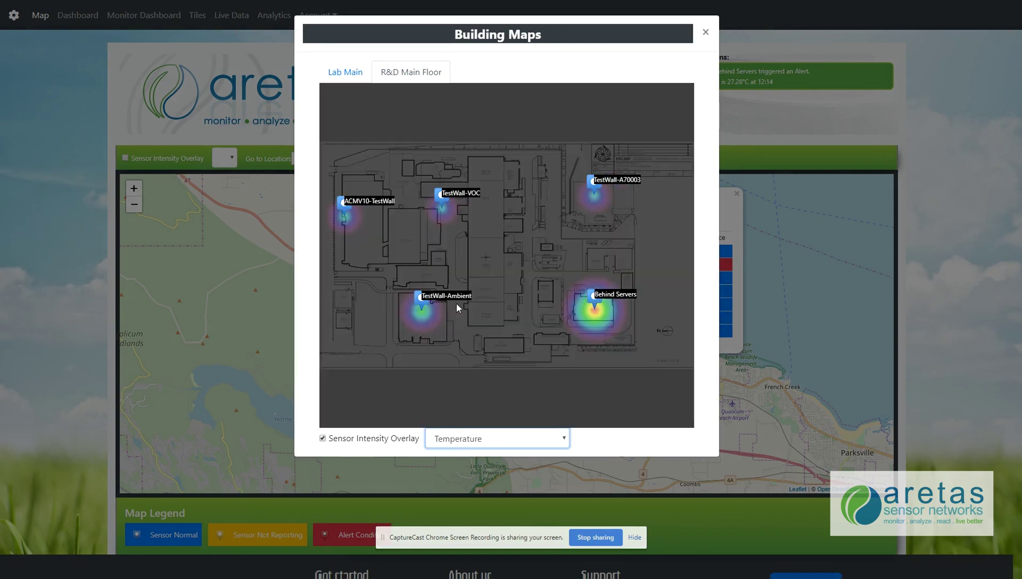
- Open the monitor dashboard for the Behind Servers sensor from the floor map and set the sensor selection to Behind Servers
left_click(592, 301)
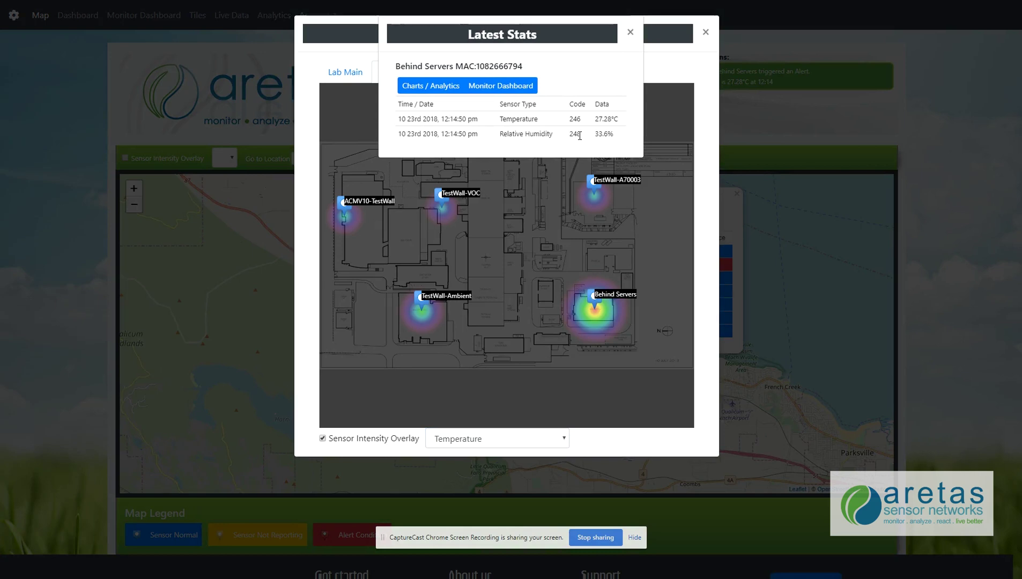
left_click(509, 86)
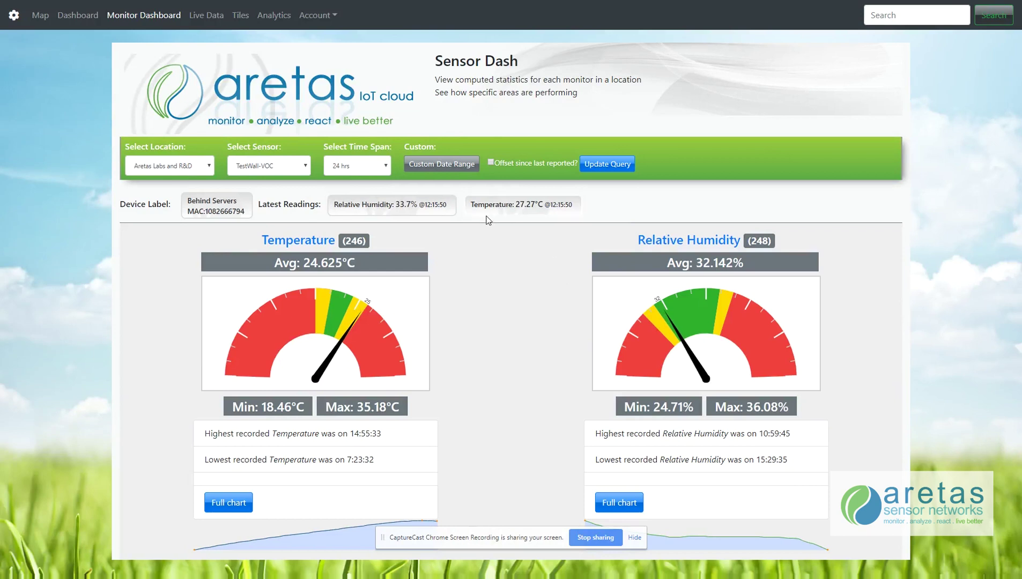
left_click(355, 170)
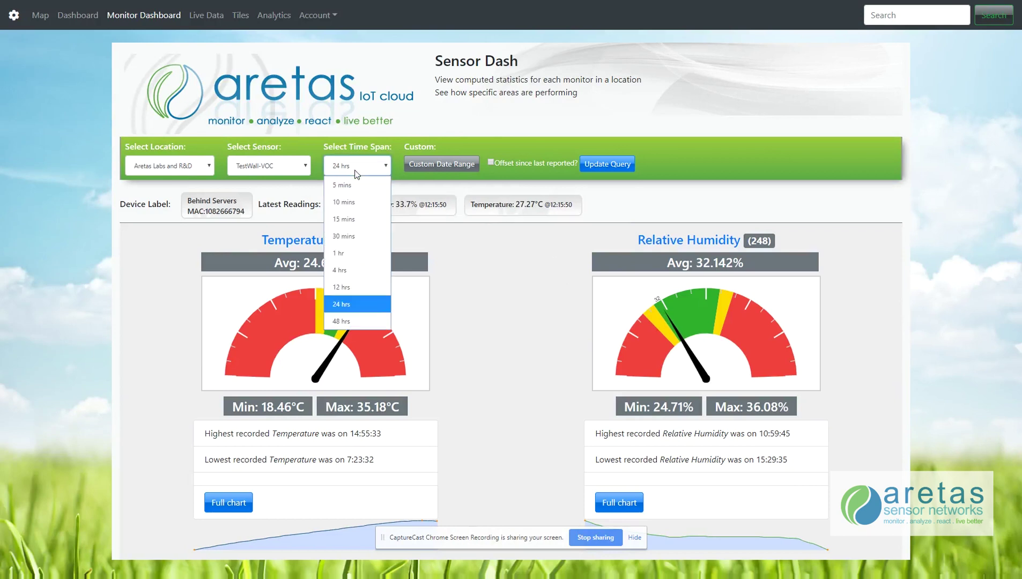
left_click(266, 170)
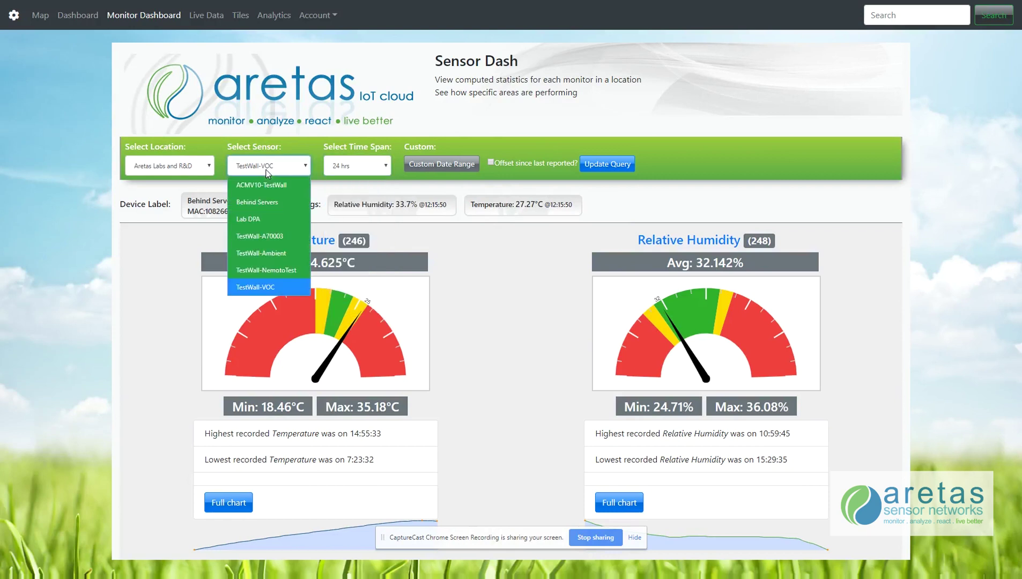
left_click(265, 201)
- View the Behind Servers statistics over a time span of 15 mins and over 30 mins
left_click(359, 166)
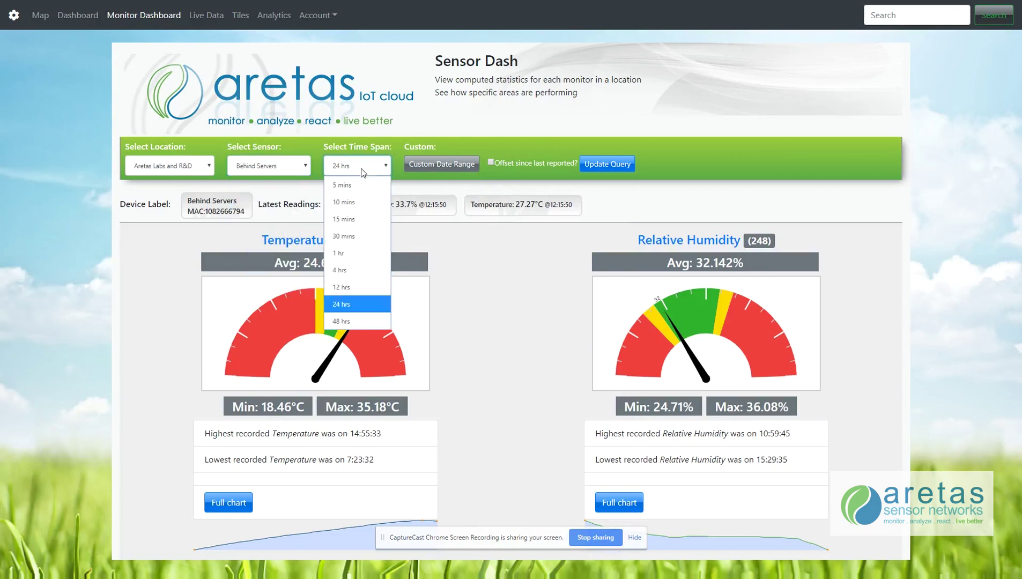
left_click(355, 219)
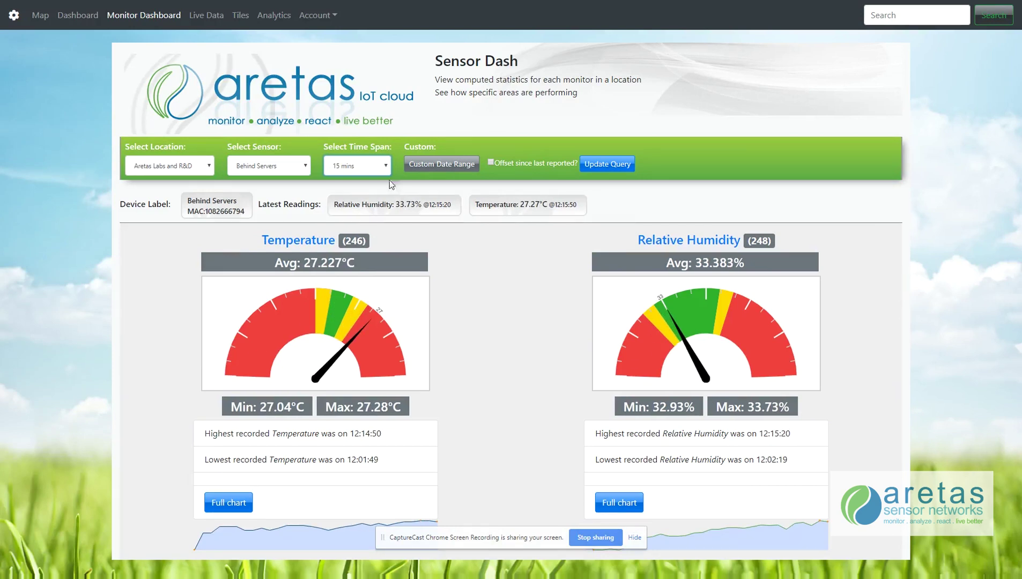
left_click(377, 171)
left_click(361, 234)
- Set the dashboard time span to 48 hrs, view the full chart from the Temperature section and close it
left_click(363, 166)
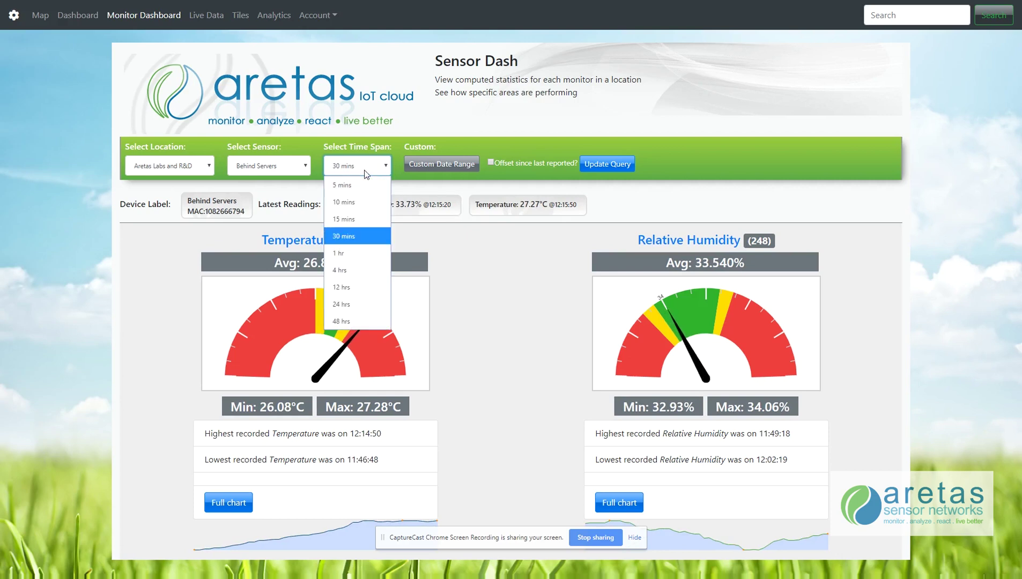
left_click(358, 321)
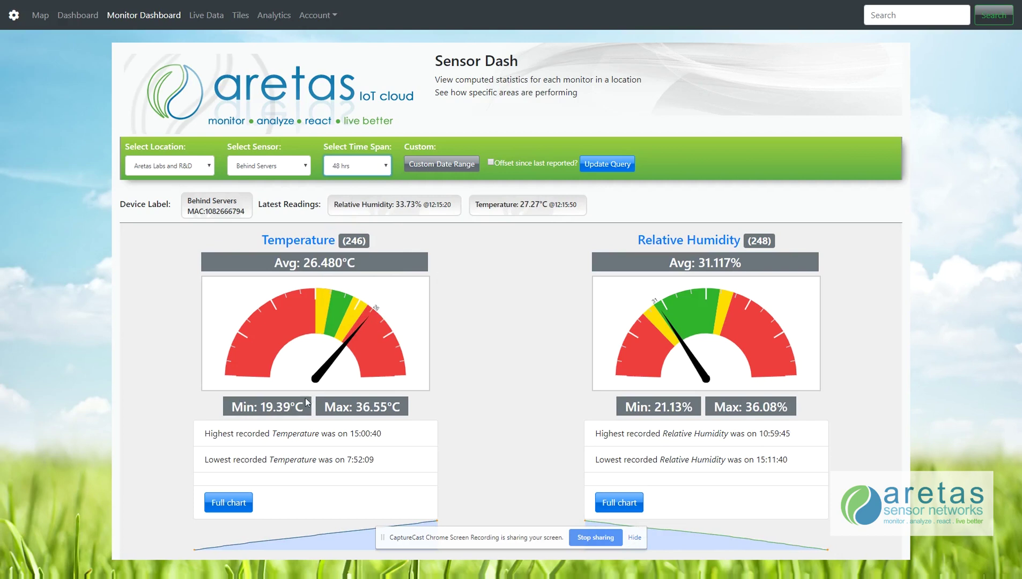
left_click(230, 502)
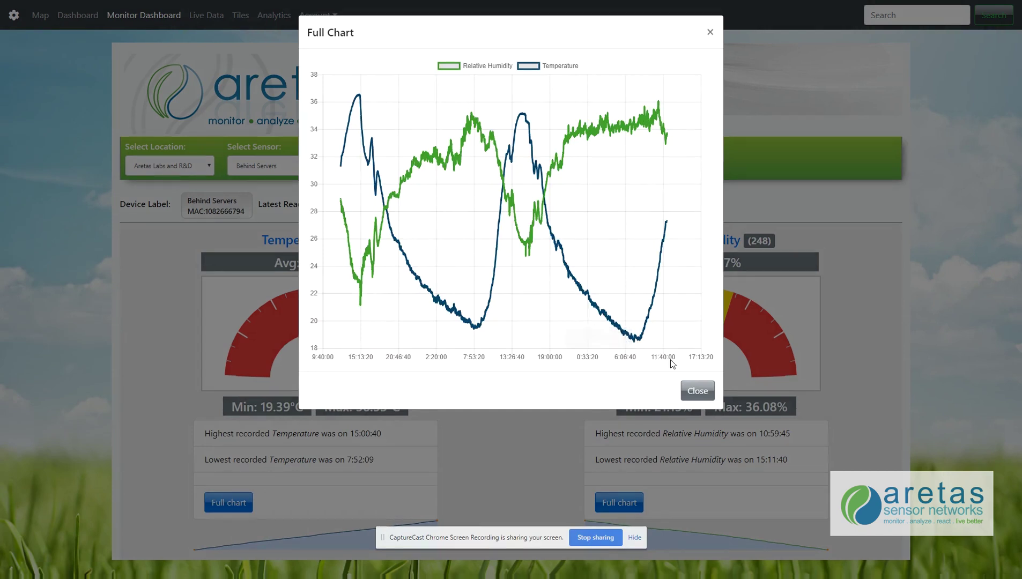
left_click(695, 392)
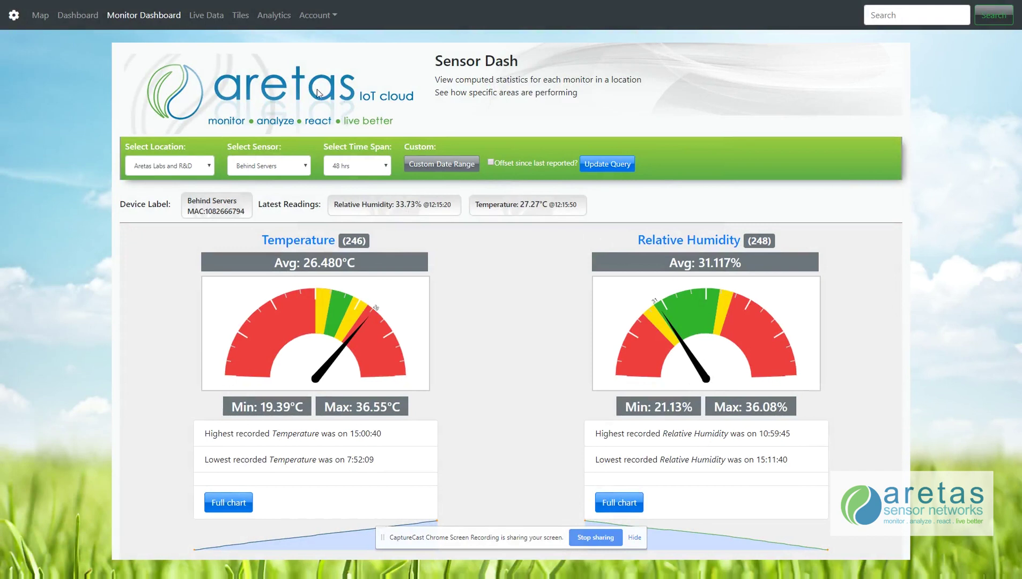
- Return to the map view and turn on the sensor intensity overlay on the main map
left_click(41, 19)
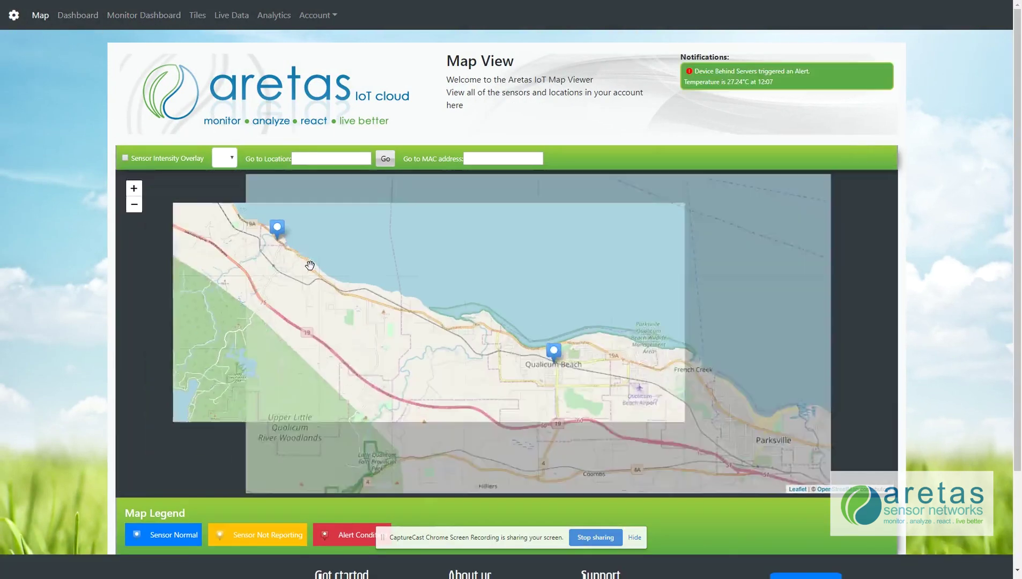
left_click(126, 158)
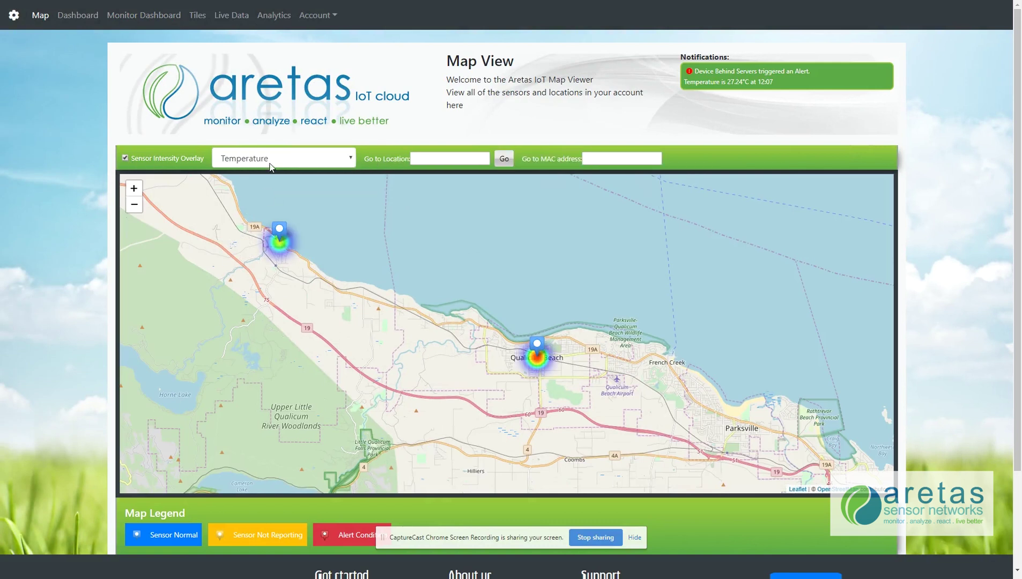
- Open the building map of Aretas Second Location from its marker on the map
scroll(303, 232, "down", 1)
left_click_drag(304, 232, 399, 341)
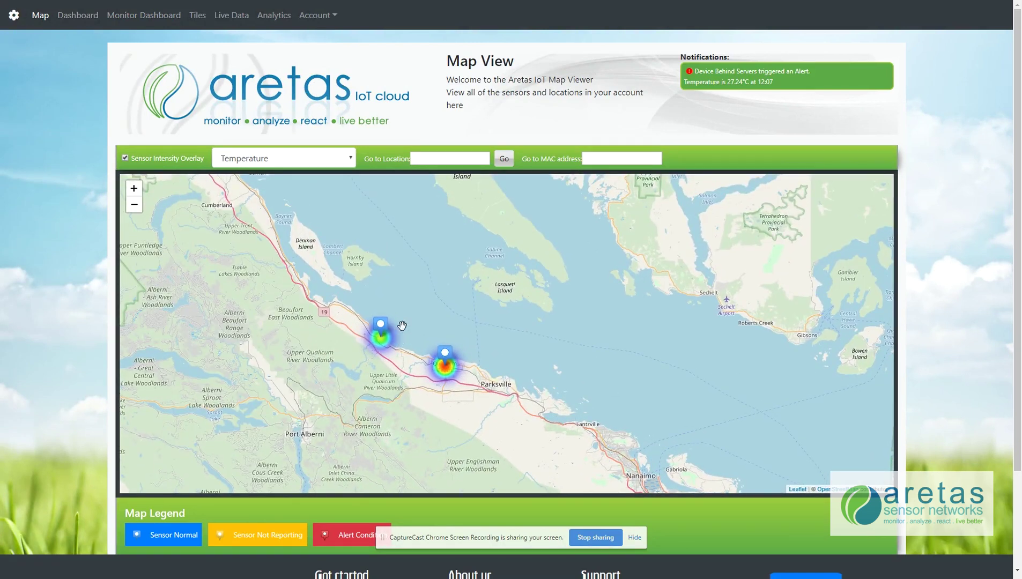
left_click(381, 325)
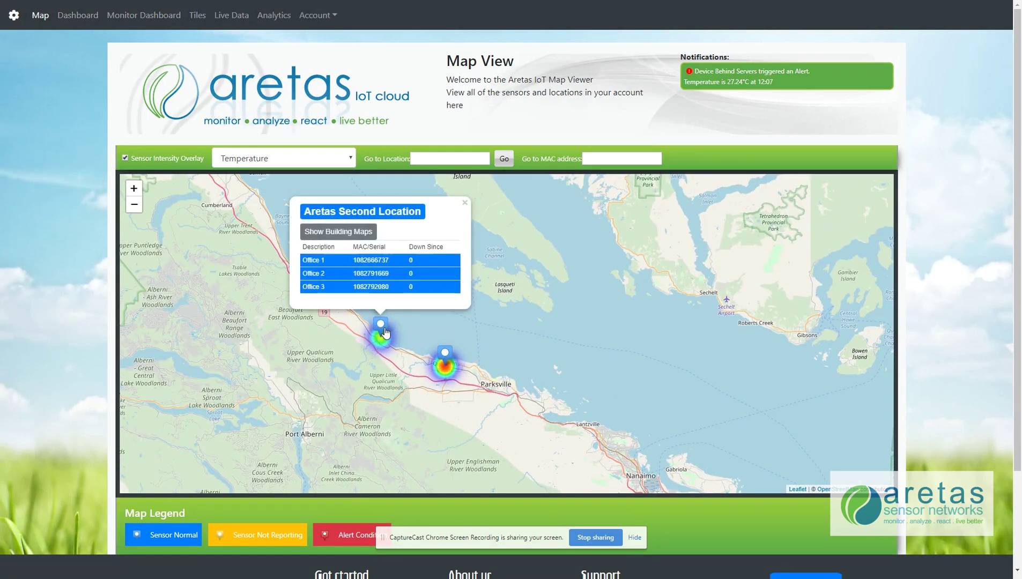
left_click(338, 231)
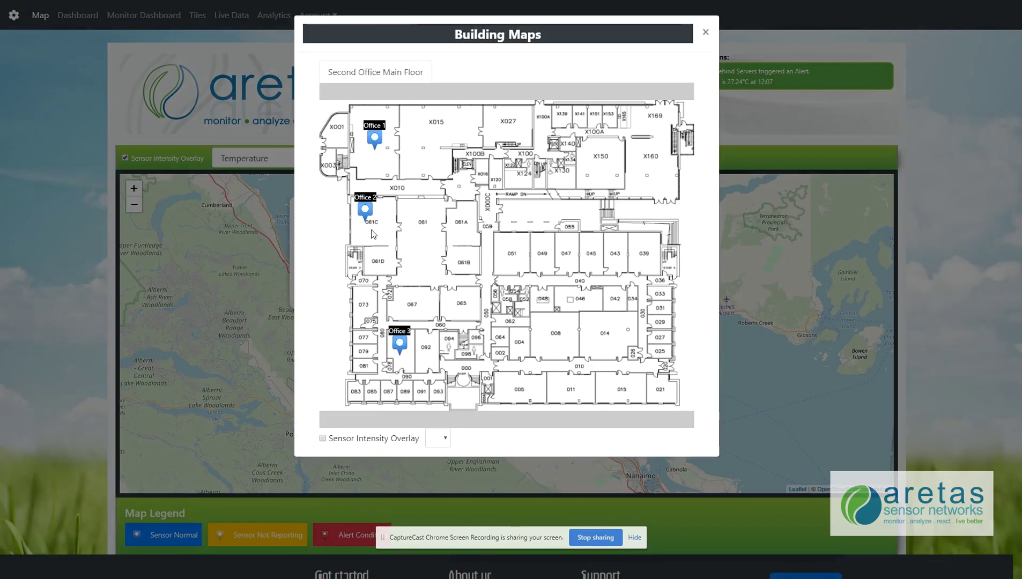
- Turn on the sensor intensity overlay on the Second Office Main Floor map and show Relative Humidity, finishing with Carbon Dioxide
left_click(323, 439)
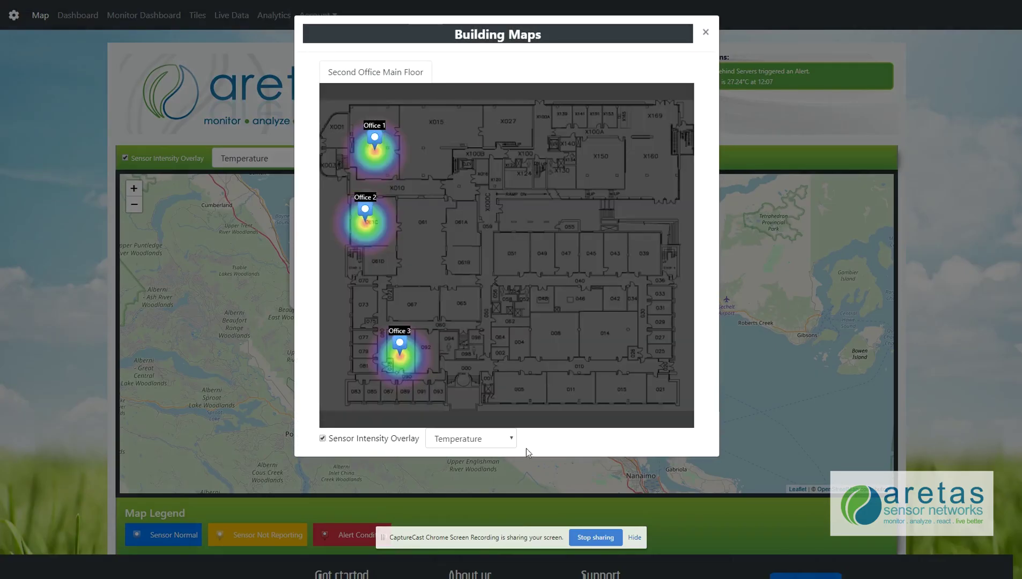
left_click(498, 444)
left_click(479, 474)
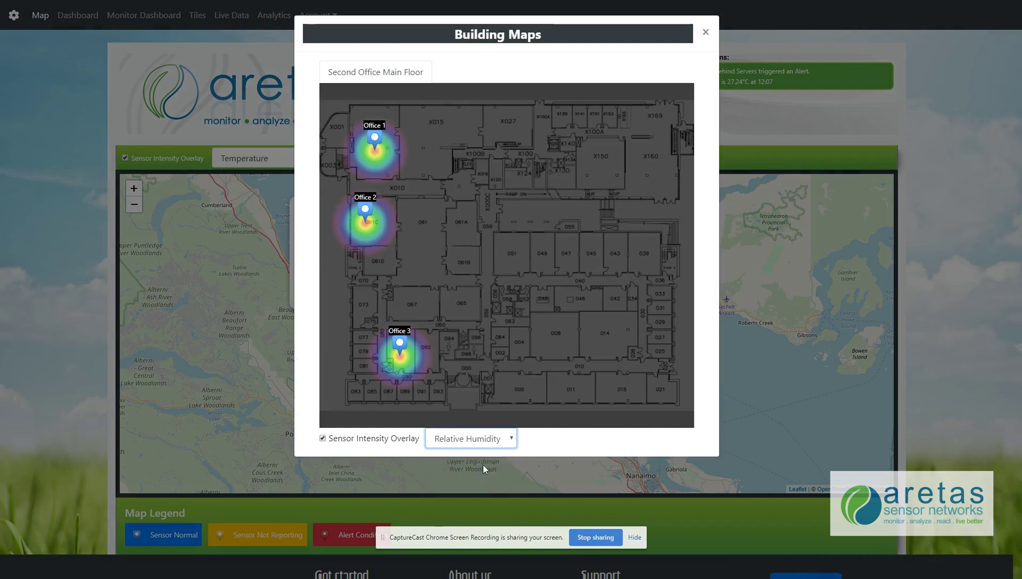
left_click(475, 447)
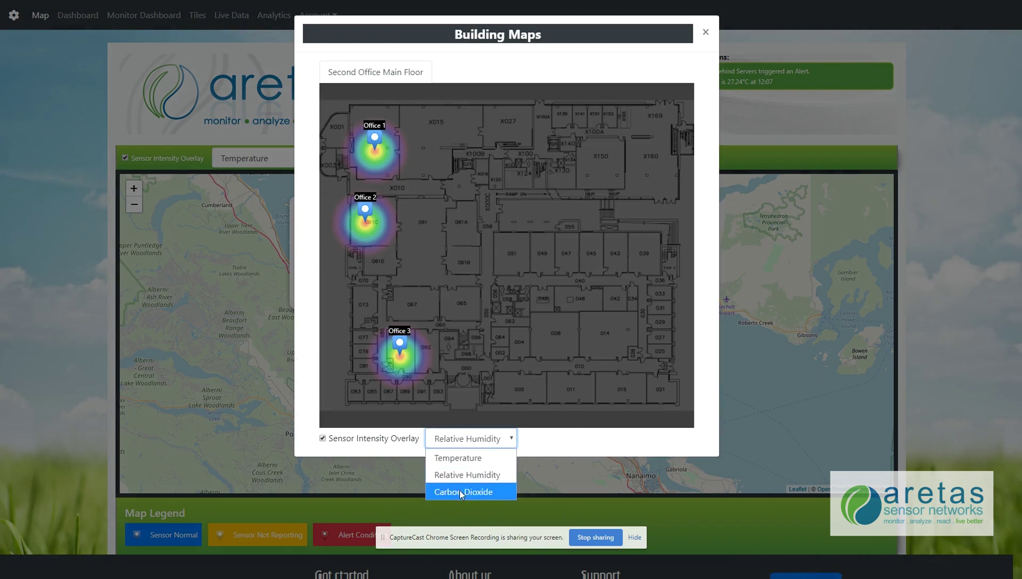
left_click(460, 490)
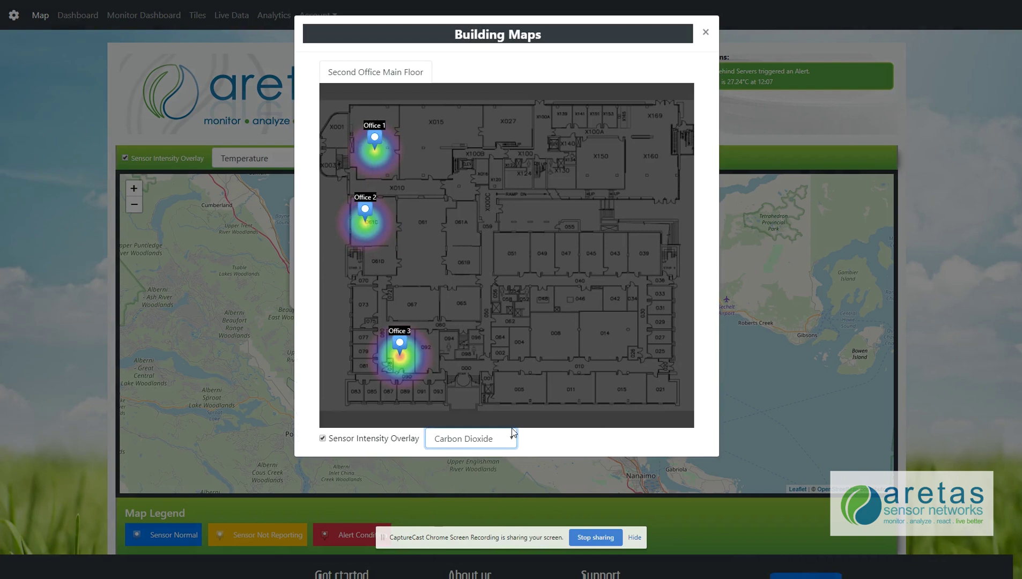
- Check the latest stats of the Office 3 sensor, and close them along with the building map
left_click(400, 346)
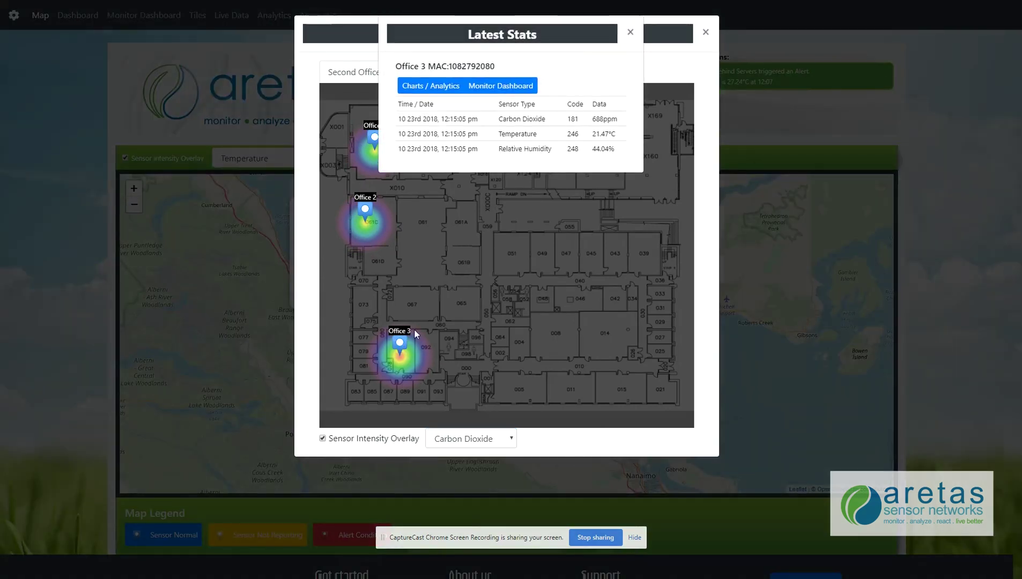
left_click(631, 34)
left_click(705, 33)
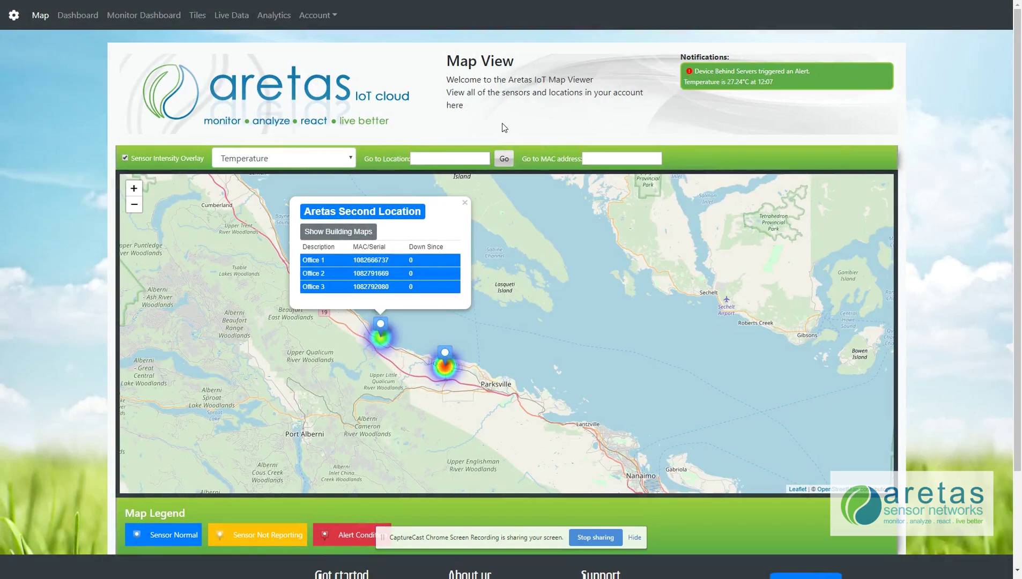
- Open the location dashboard and check the latest readings of the TestWall-A70003 and TestWall-VOC monitors
left_click(78, 22)
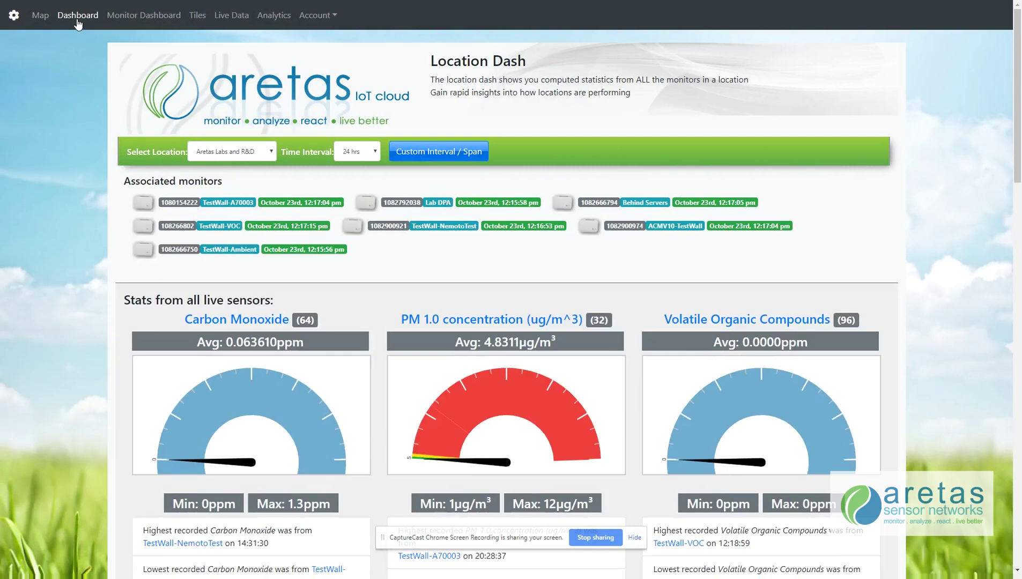
left_click(171, 206)
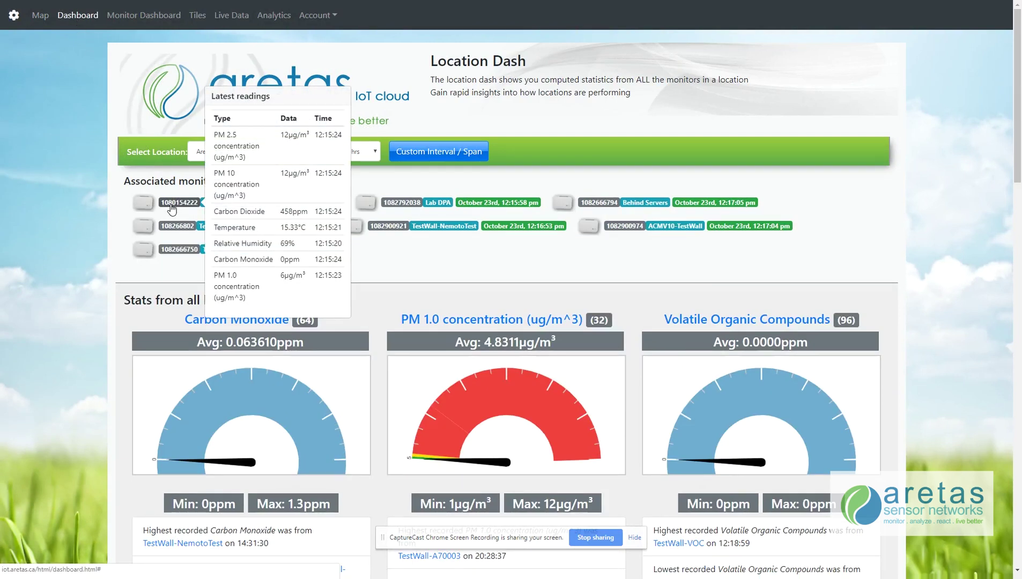
left_click(171, 207)
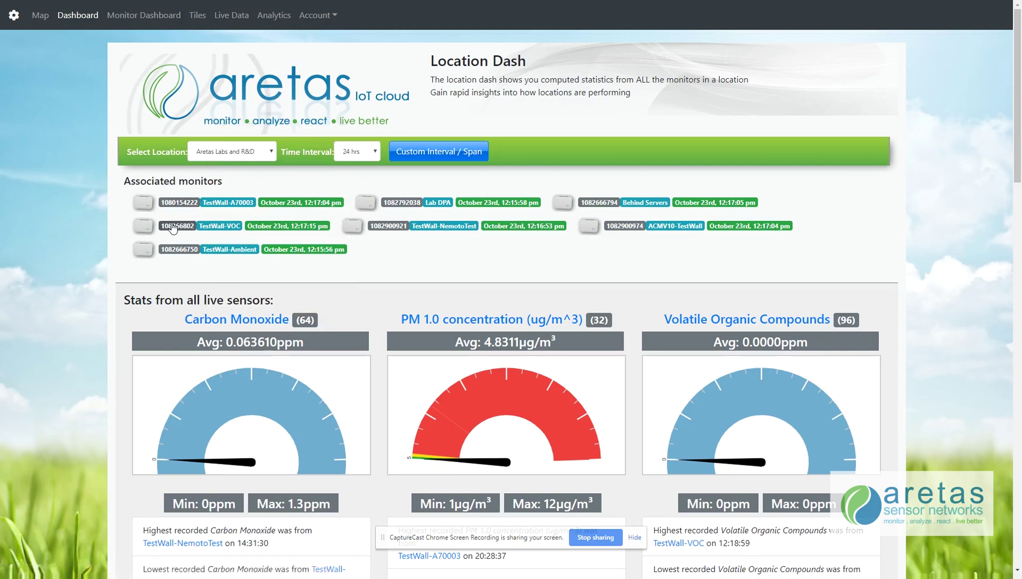
left_click(173, 228)
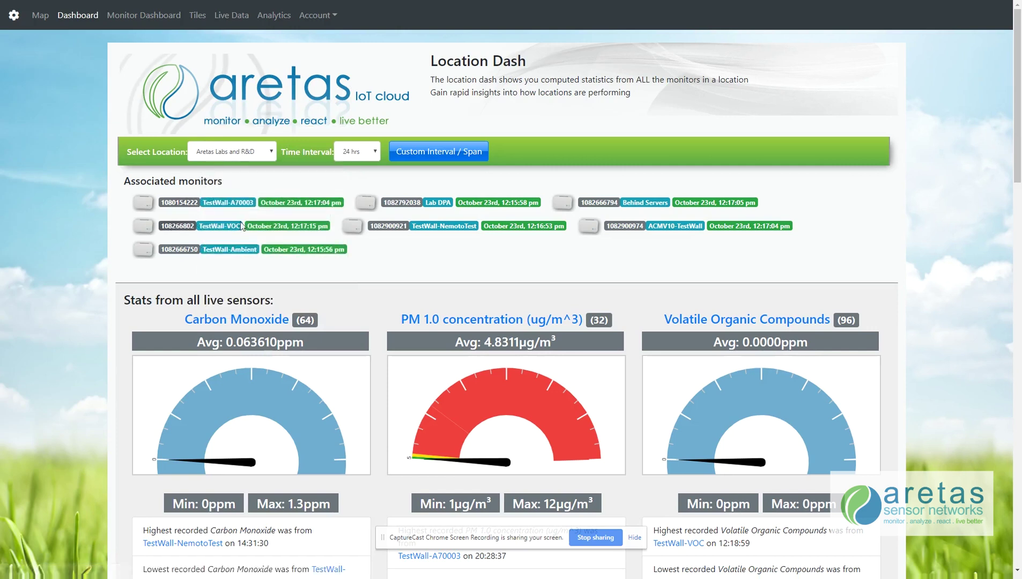
- Review the statistics from all live sensors and open the Behind Servers sensor dashboard from its highest Temperature record
scroll(454, 275, "down", 3)
scroll(455, 276, "down", 2)
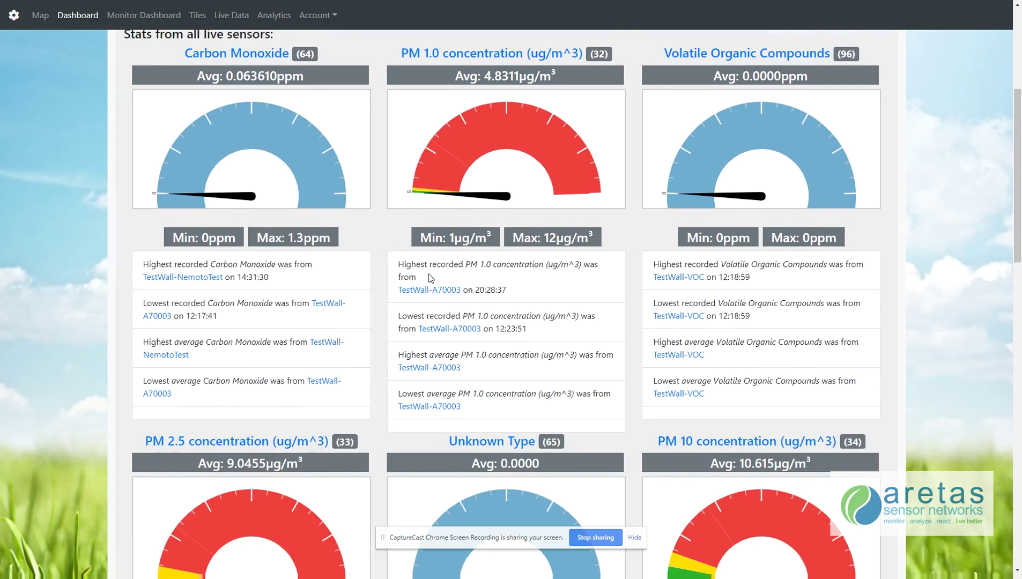
scroll(429, 278, "down", 14)
scroll(430, 274, "up", 2)
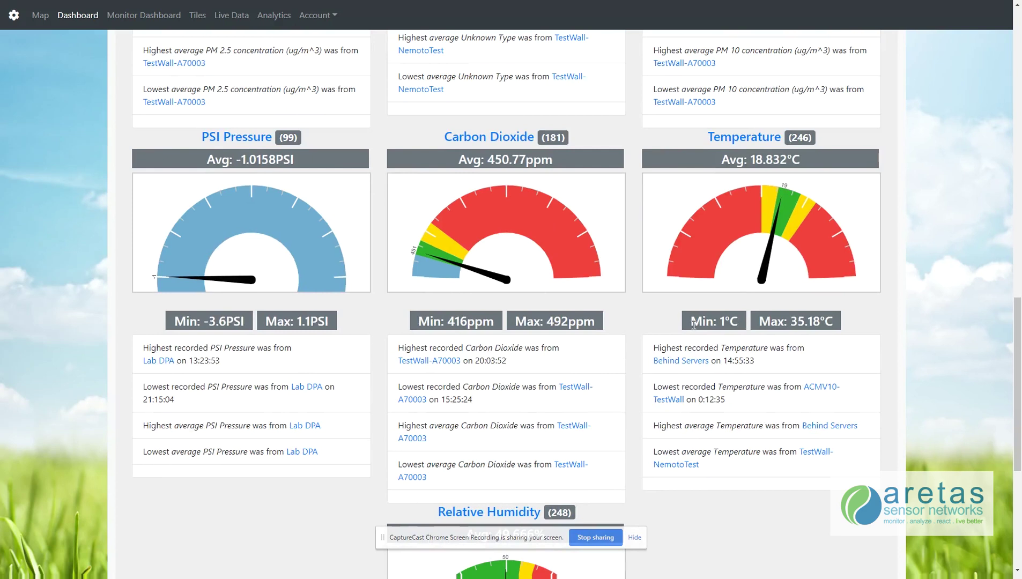
left_click(680, 361)
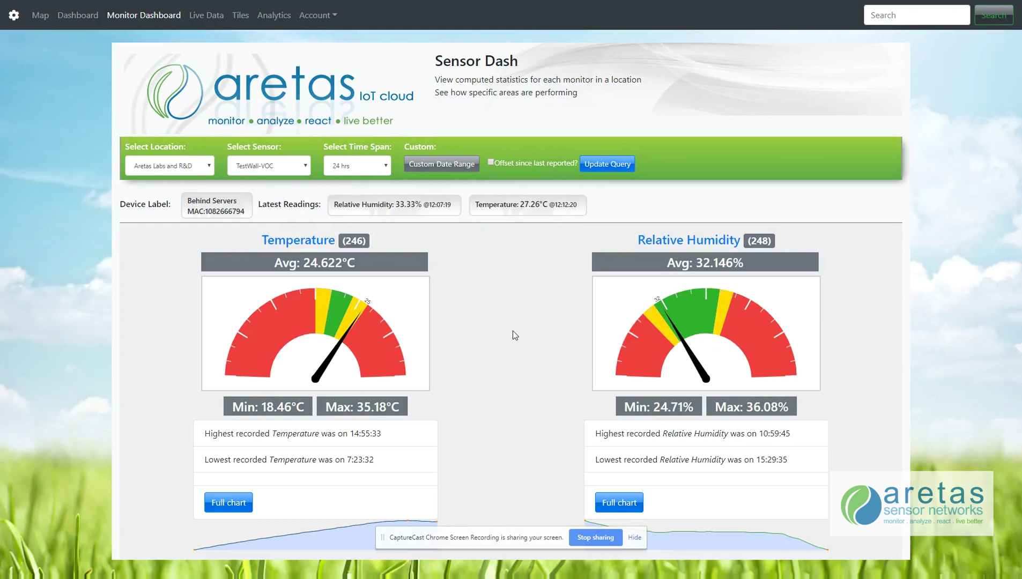
- Open the live data charts and toggle off the Carbon Dioxide line in the TestWall-A70003 chart
left_click(206, 16)
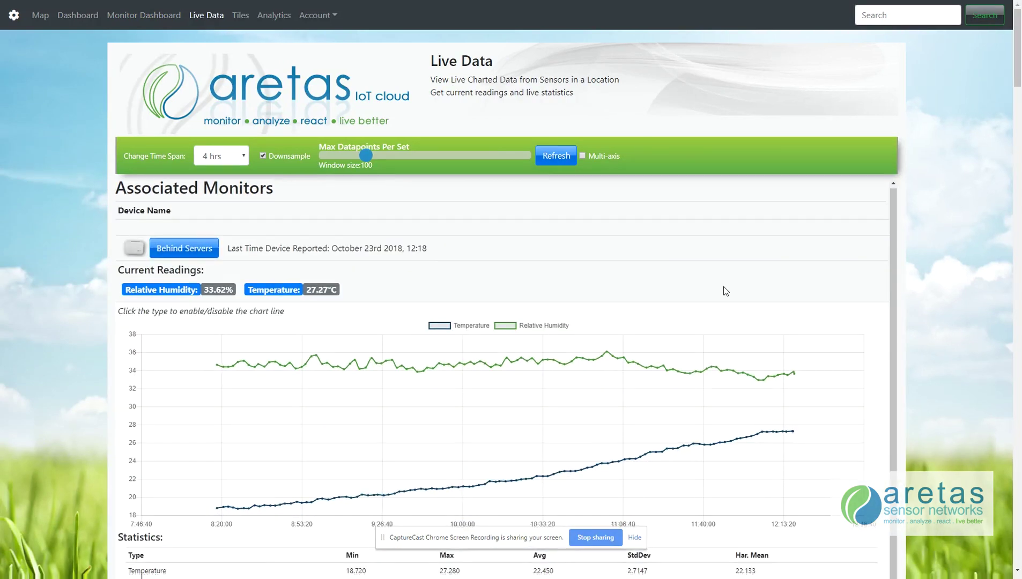
scroll(726, 291, "down", 8)
scroll(726, 291, "down", 10)
scroll(725, 291, "down", 10)
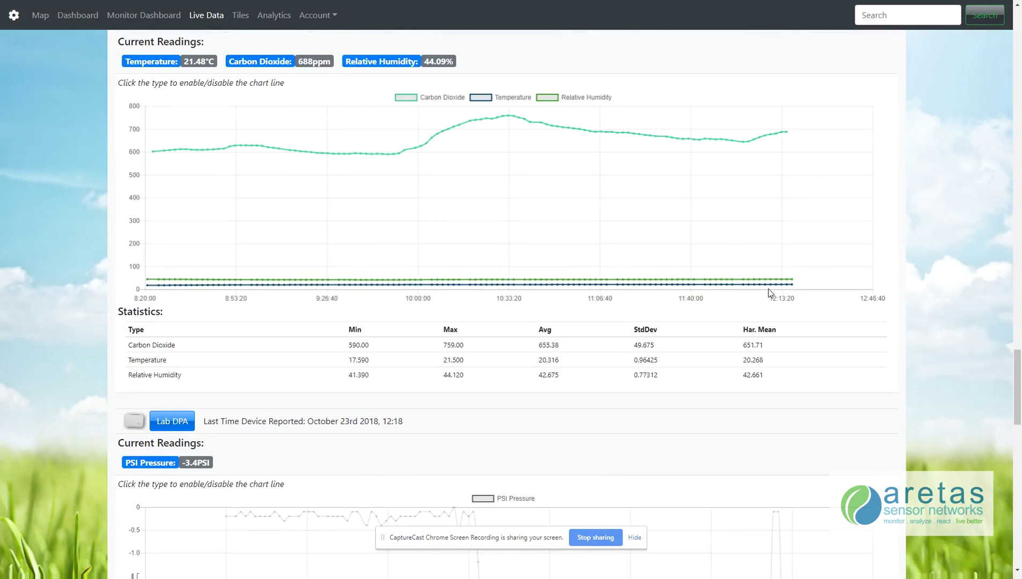
scroll(759, 323, "down", 8)
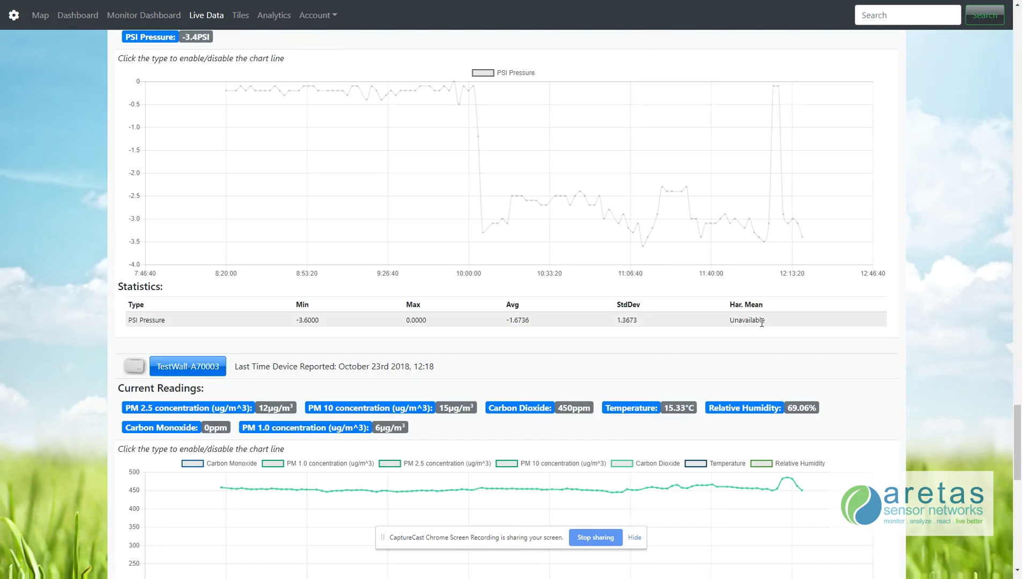
scroll(762, 323, "down", 6)
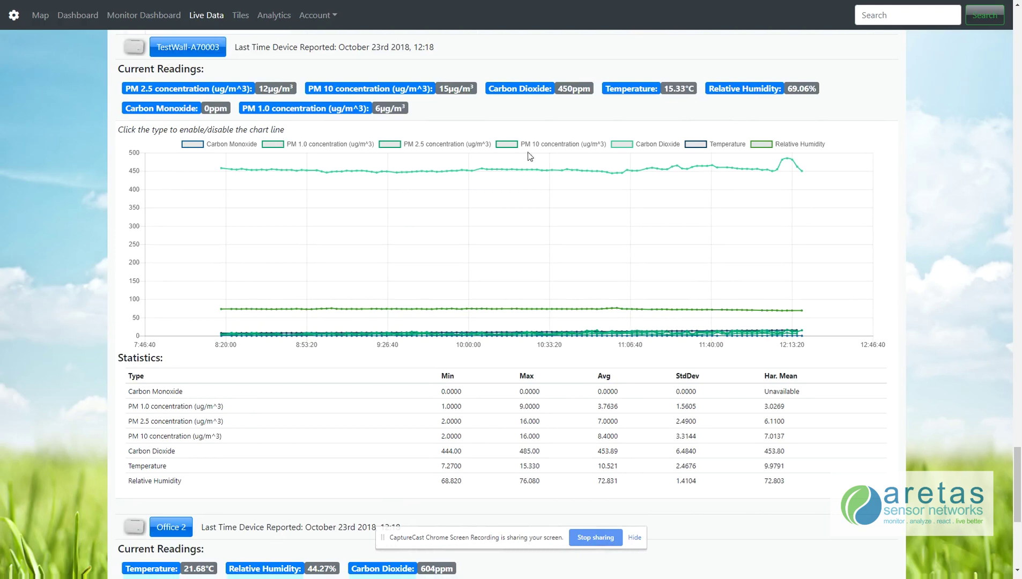
left_click(630, 146)
- Raise the maximum datapoints per set to 210, refresh the live charts and look through them
left_click_drag(1020, 468, 1020, 27)
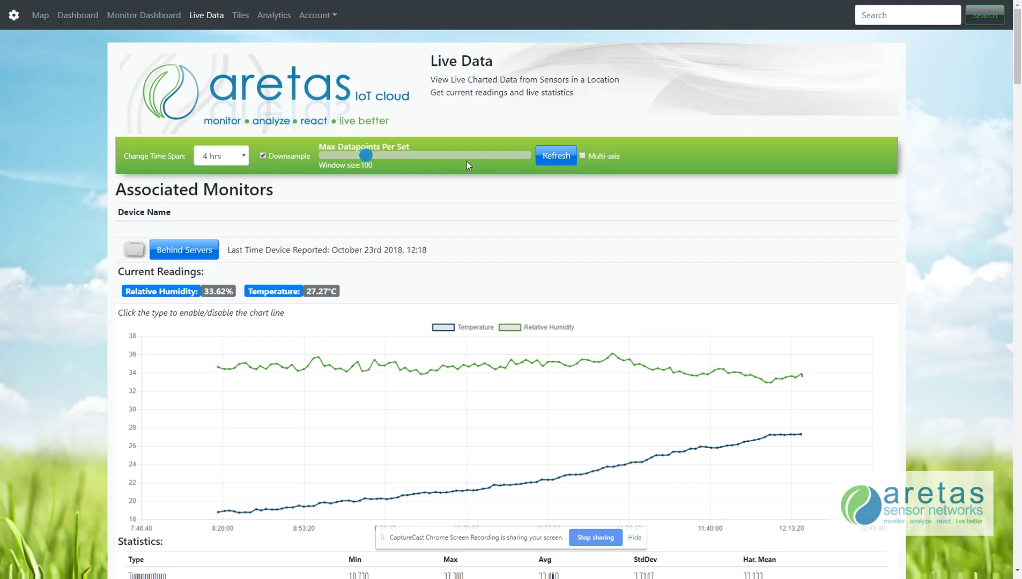
left_click_drag(389, 160, 416, 161)
left_click(547, 158)
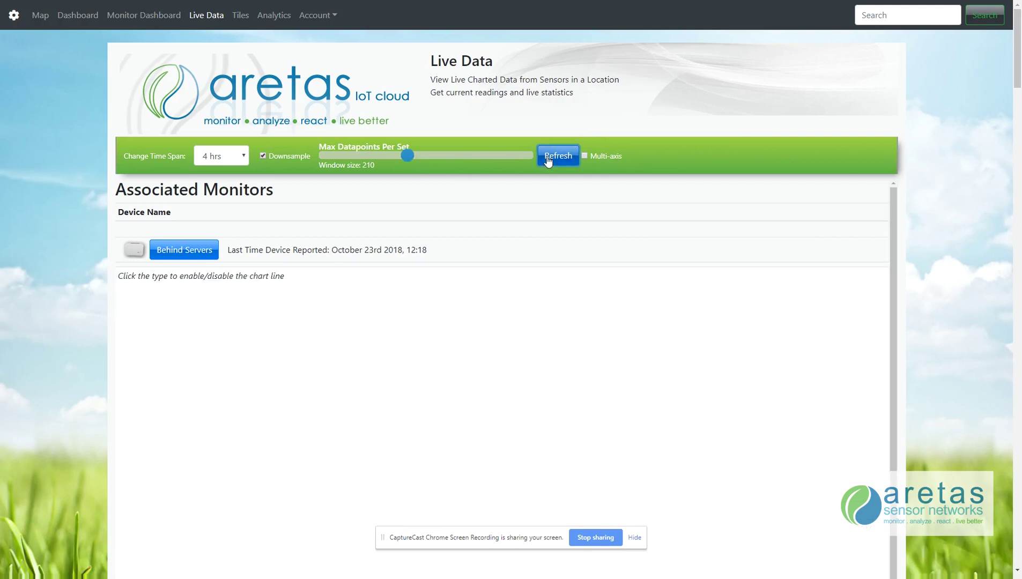
scroll(526, 207, "down", 1)
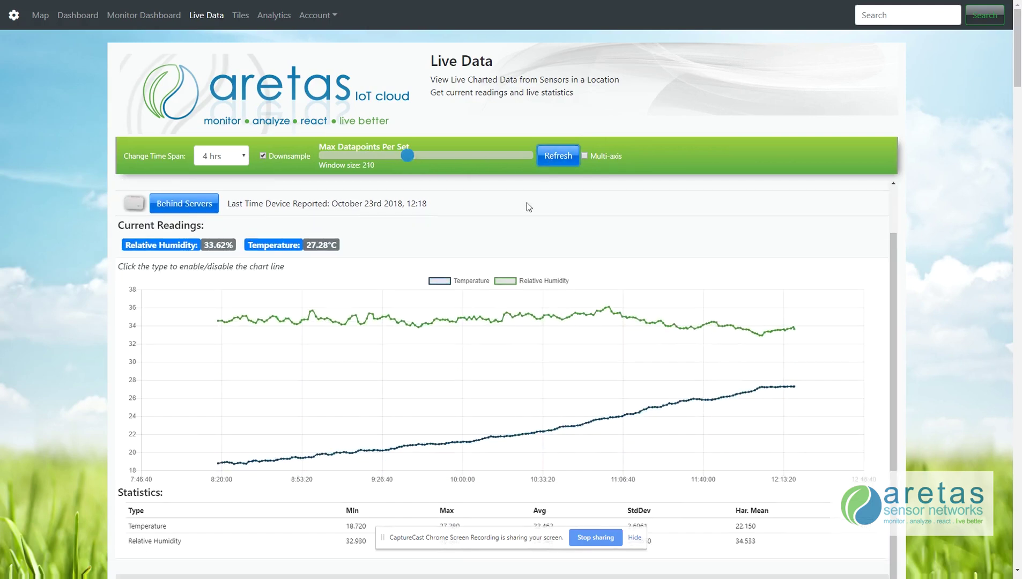
scroll(529, 207, "down", 15)
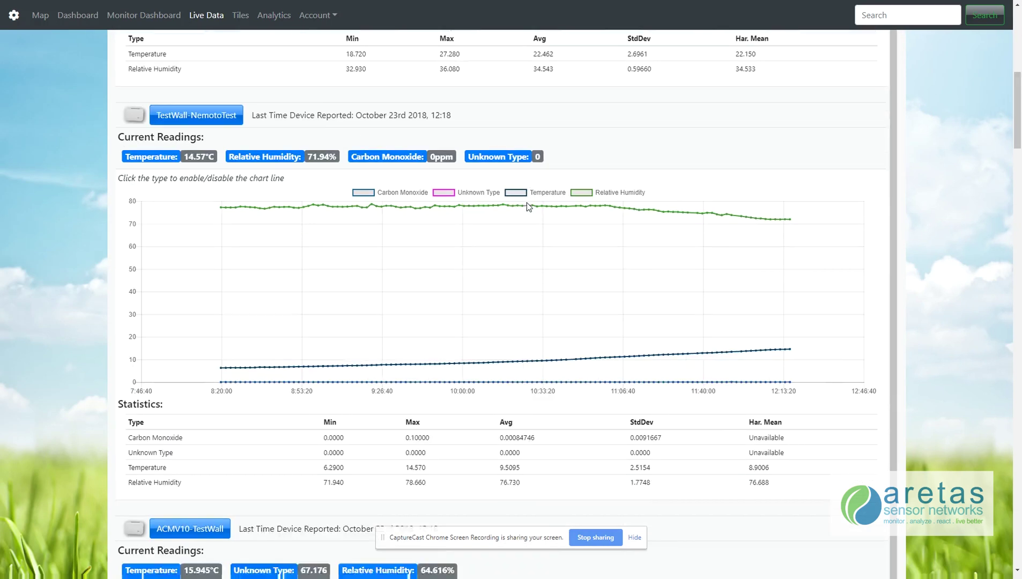
scroll(529, 207, "down", 10)
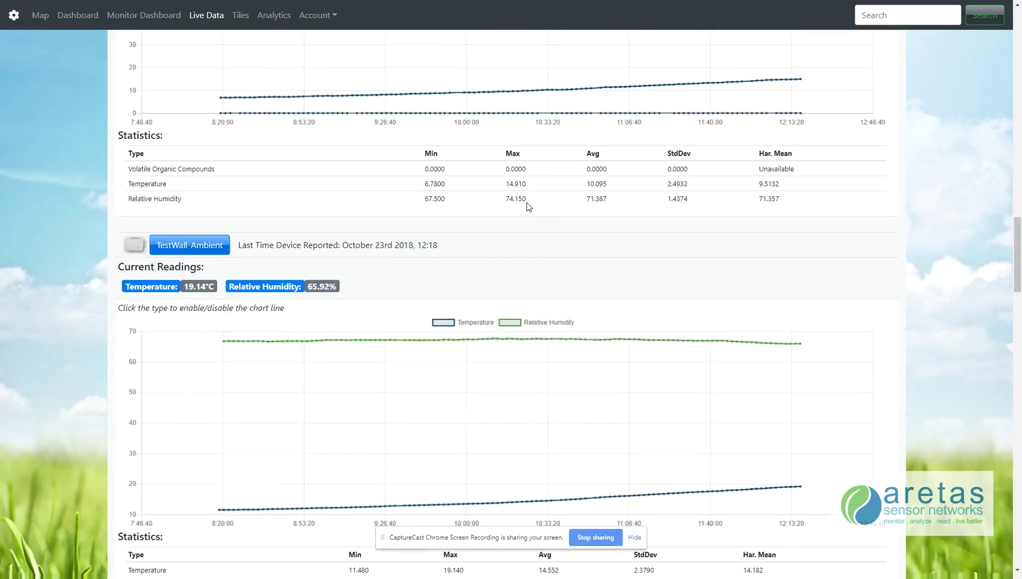
scroll(528, 207, "up", 20)
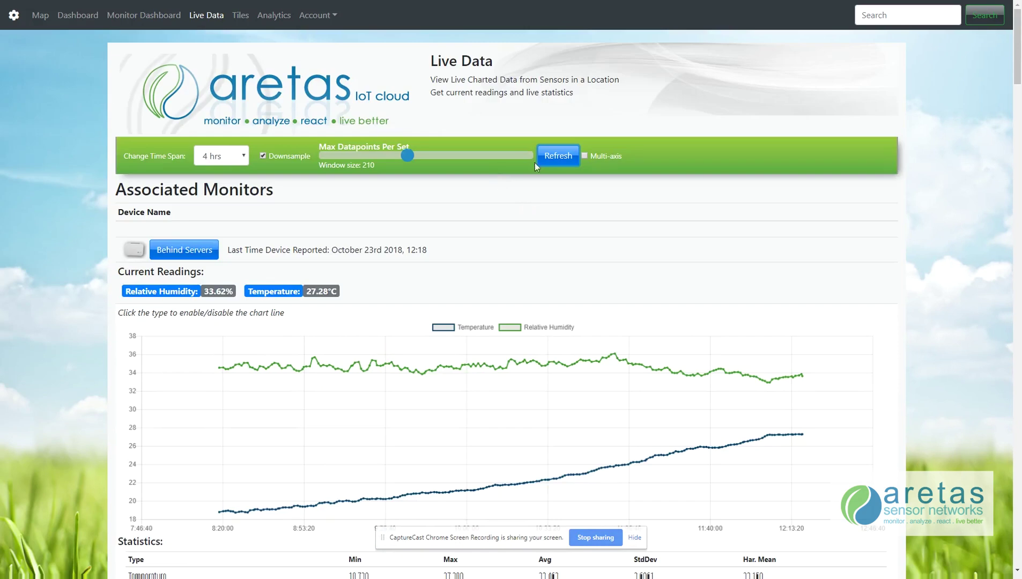
- Turn on multi-axis display for the live charts and set the time span to 24 hrs
left_click(584, 155)
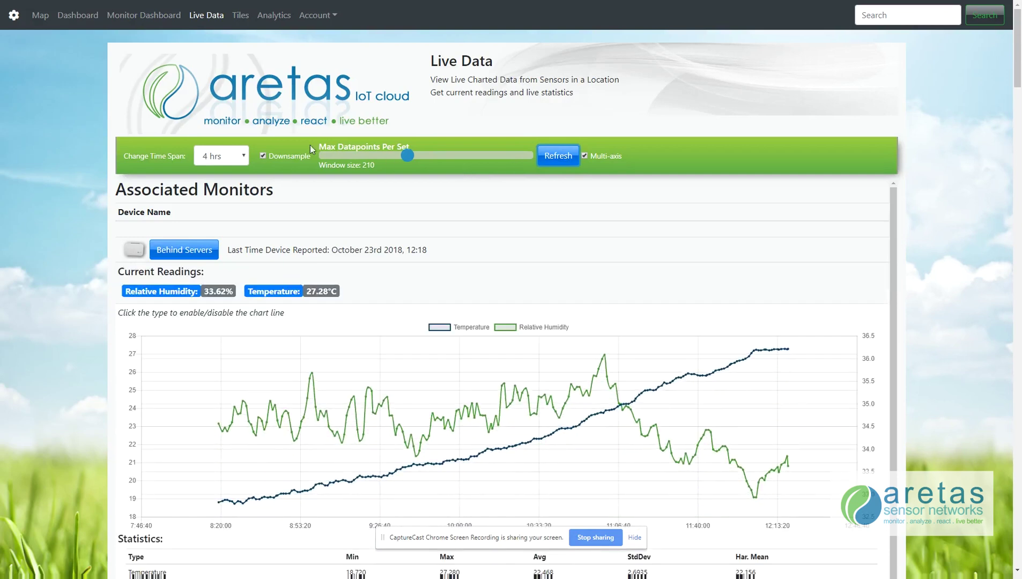
left_click(229, 159)
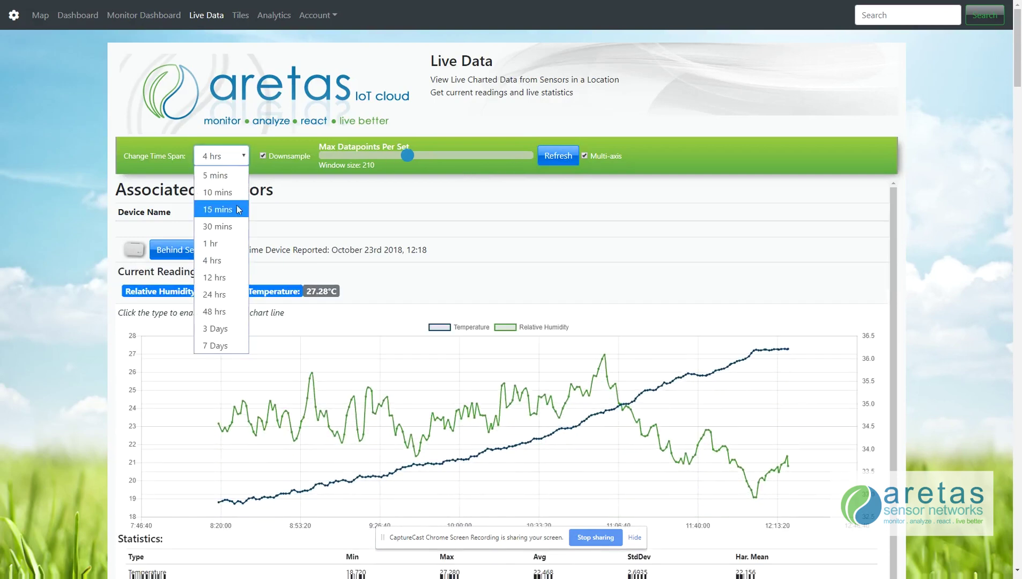
left_click(214, 295)
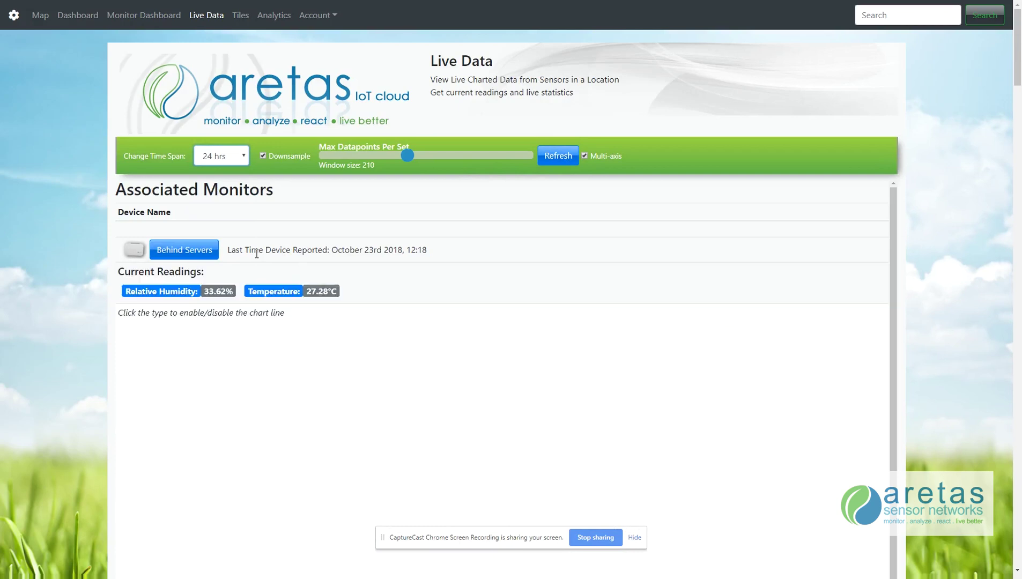
- Reduce the maximum datapoints per set to 110 and review the monitor charts over a time span of 3 Days
left_click(363, 157)
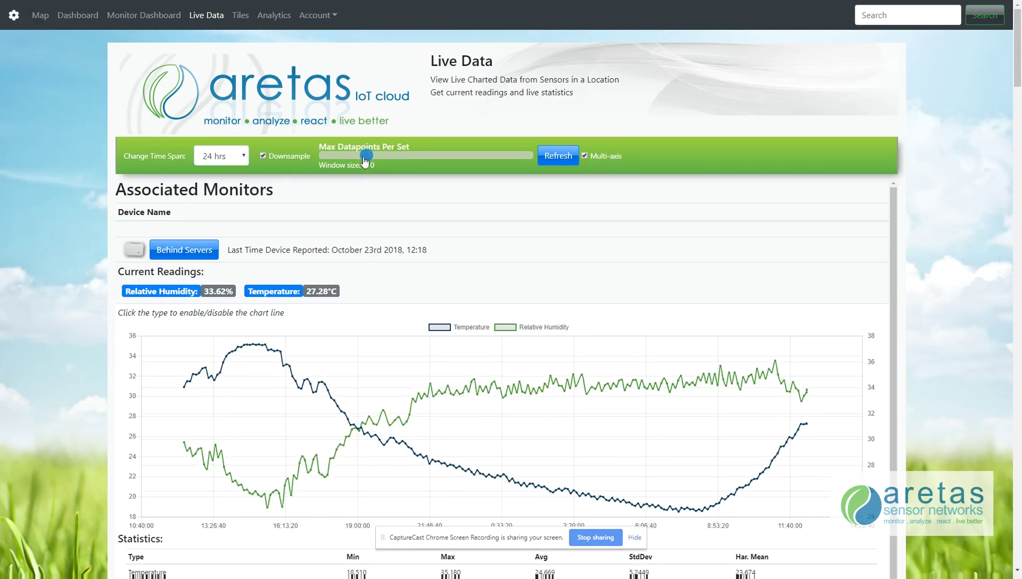
left_click(546, 159)
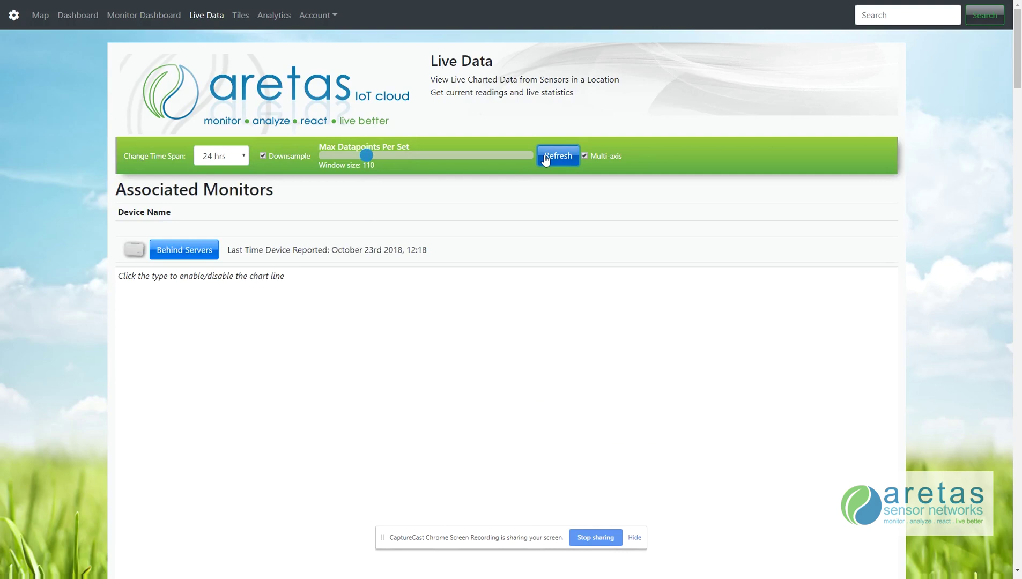
left_click(222, 156)
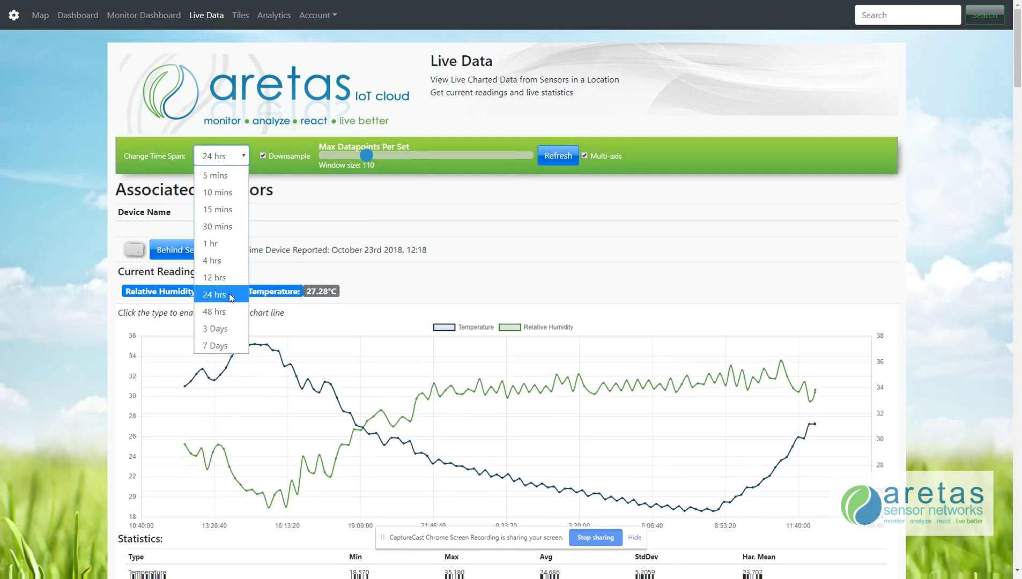
left_click(225, 329)
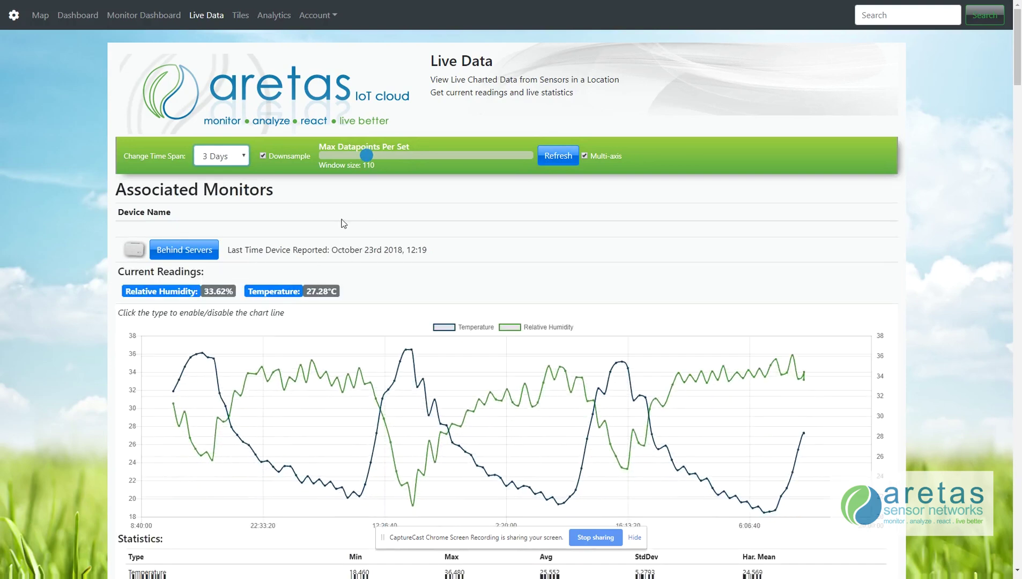
scroll(341, 248, "down", 9)
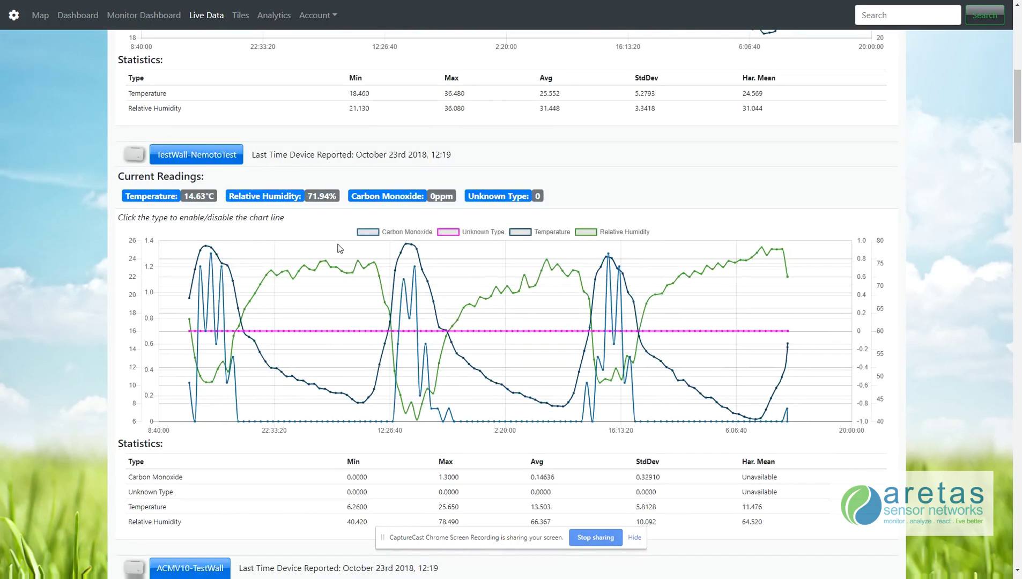
scroll(340, 249, "down", 9)
scroll(340, 248, "down", 8)
scroll(340, 248, "up", 20)
scroll(340, 248, "up", 6)
- Open the dashboard tiles and filter them by the Temperature type
left_click(240, 15)
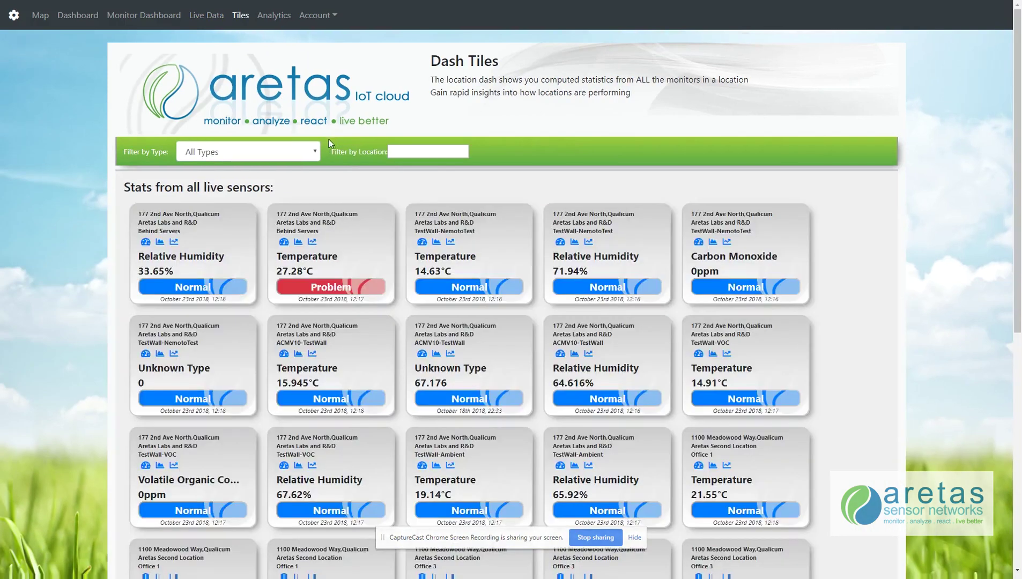
left_click(299, 154)
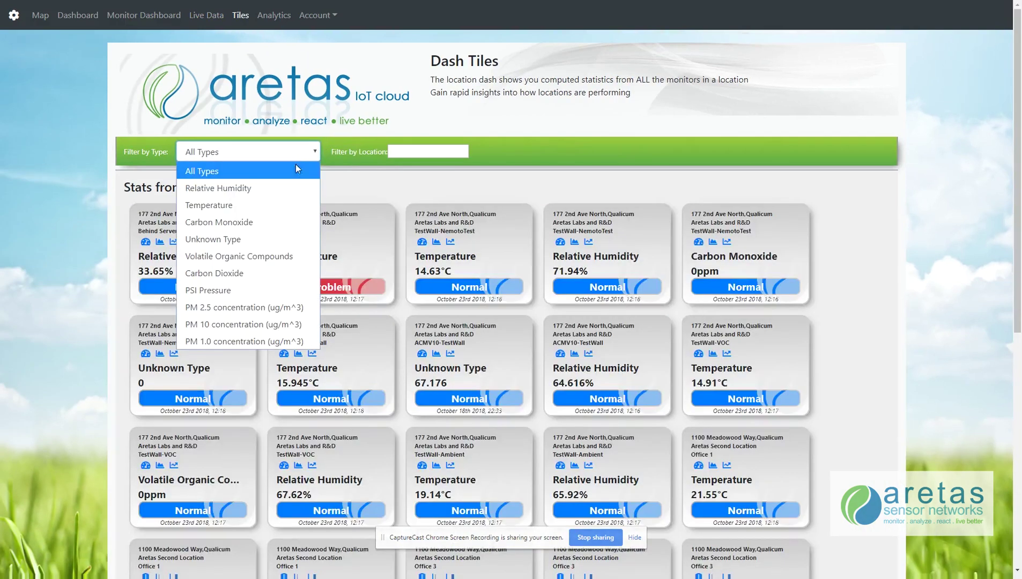
left_click(269, 201)
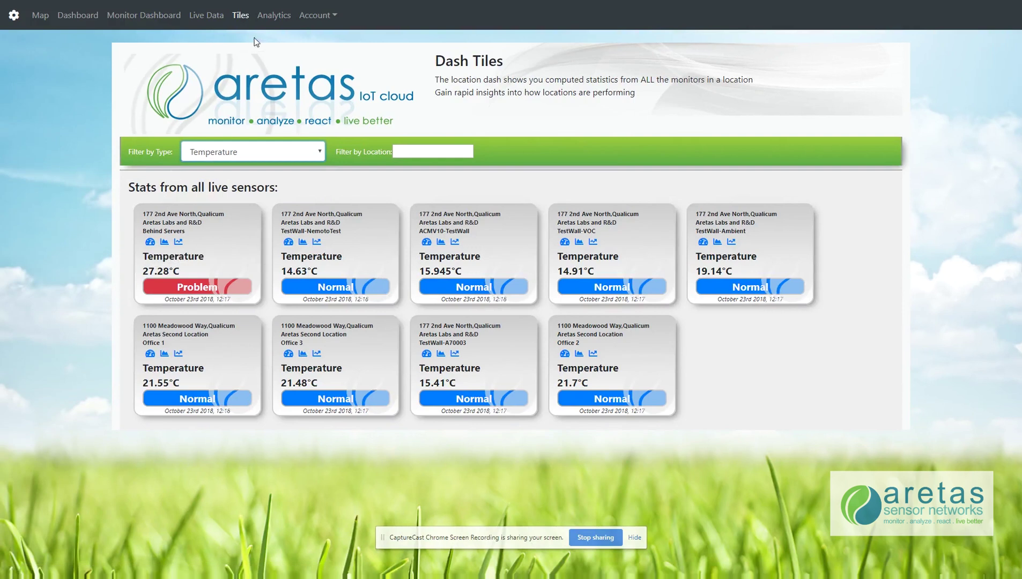
- Start a custom analytics query and add the ACMV10-TestWall, Behind Servers and TestWall-A70003 sensors to it
left_click(271, 17)
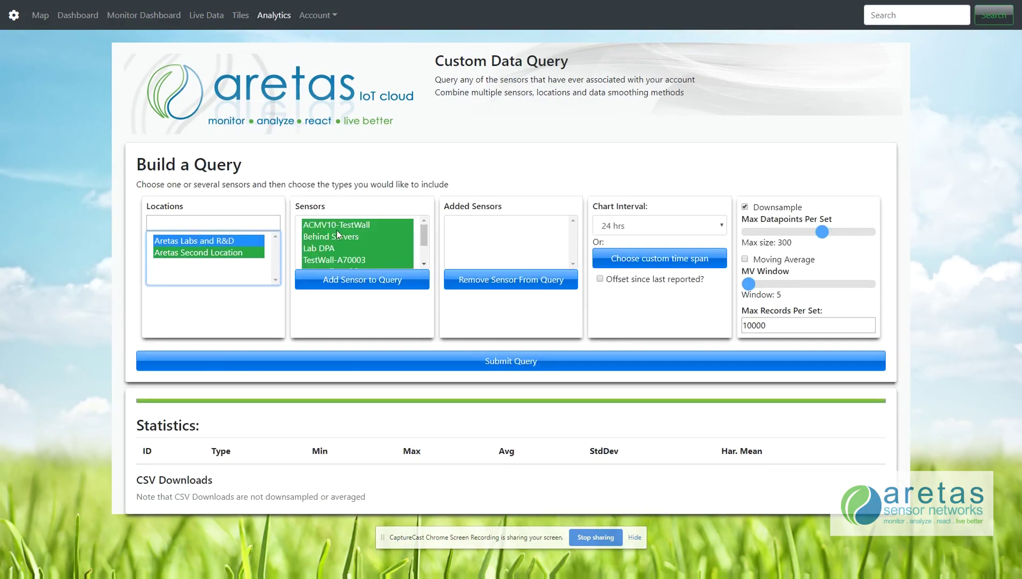
left_click(330, 248)
left_click(331, 279)
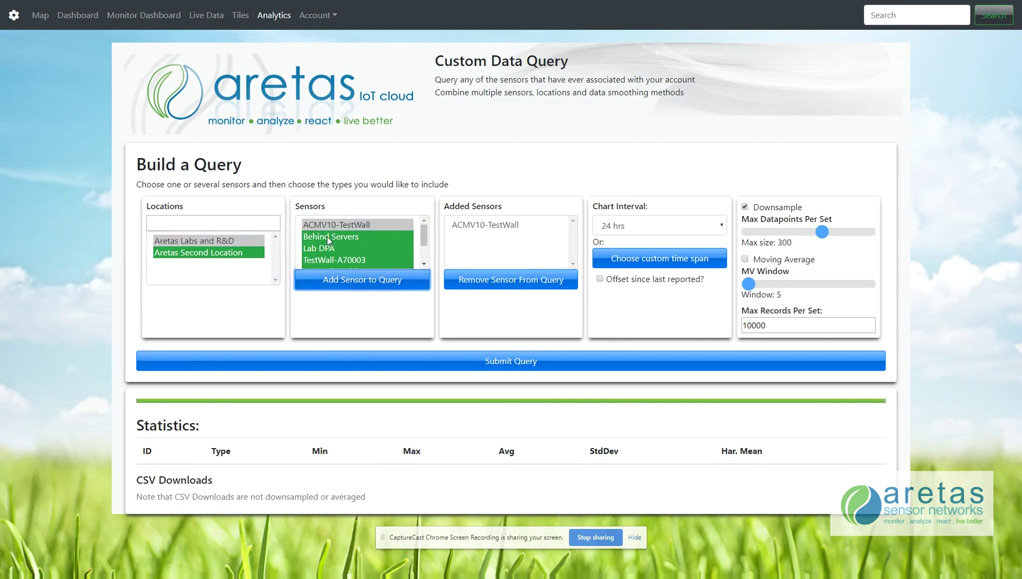
left_click(327, 236)
left_click(316, 277)
scroll(340, 263, "down", 2)
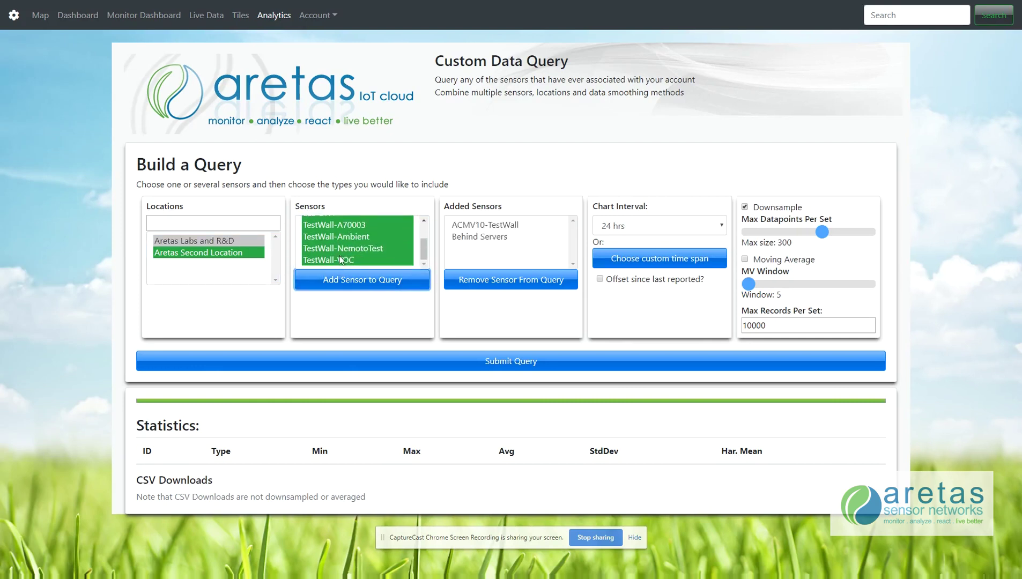
left_click(335, 225)
left_click(329, 279)
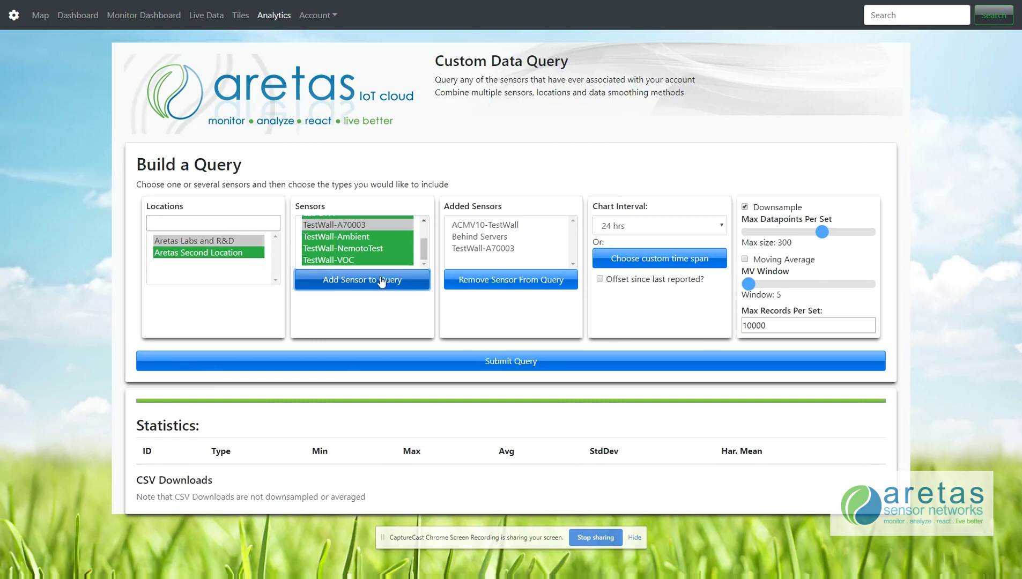
- Choose a 24 hrs chart interval for the query and enable the moving average with a window of 20
left_click(614, 231)
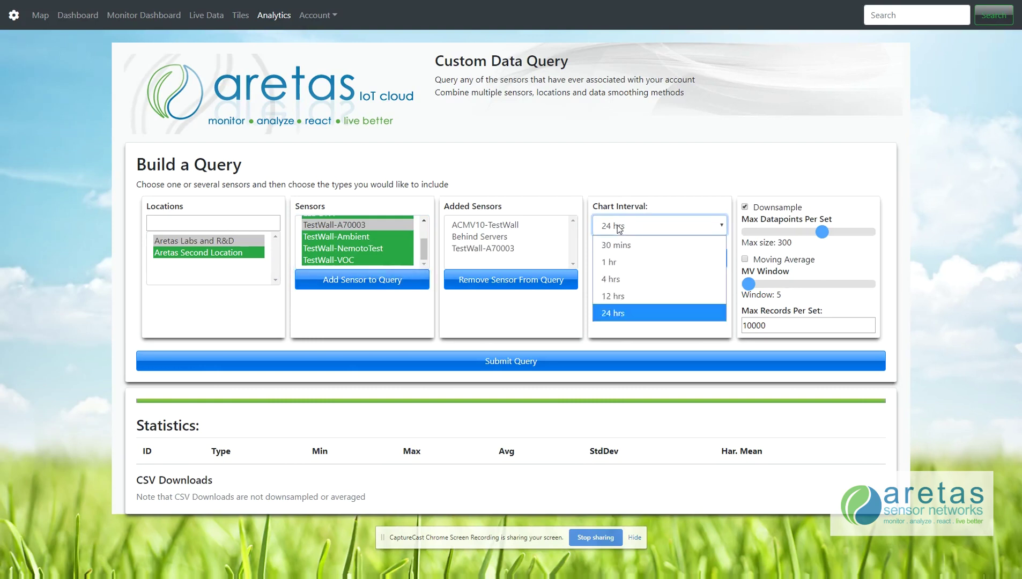
left_click(621, 314)
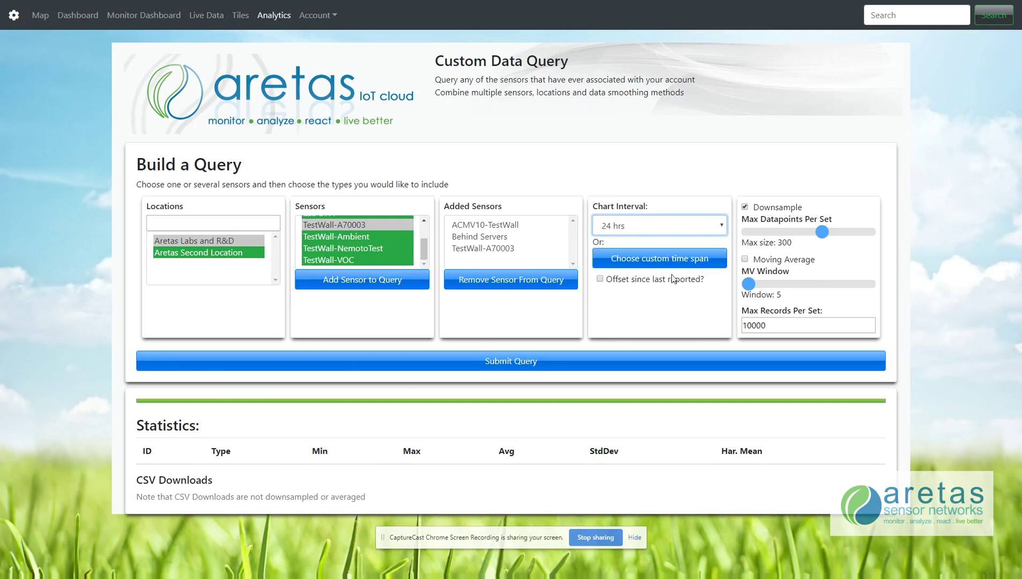
left_click_drag(764, 287, 753, 284)
left_click(745, 259)
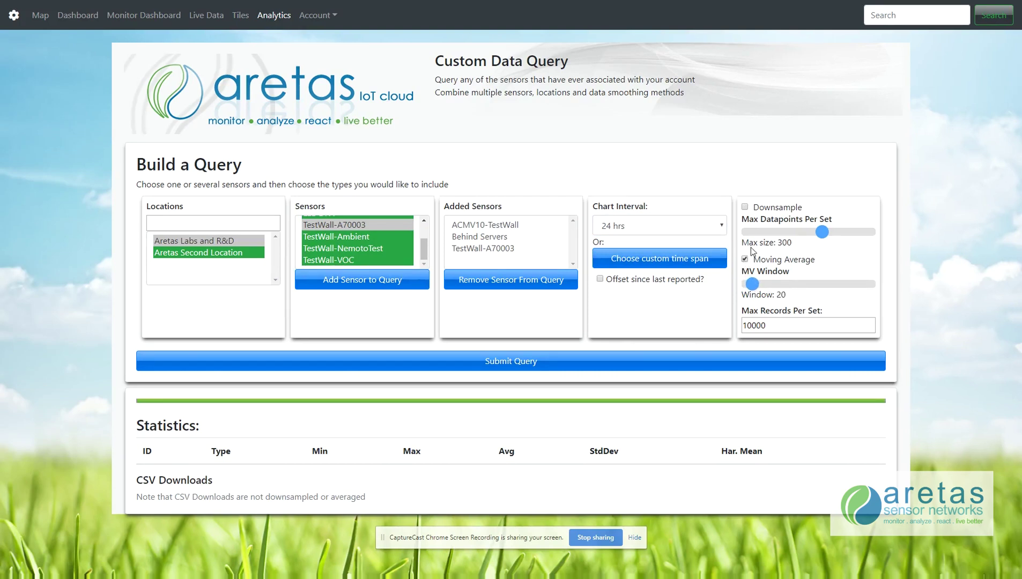
- Submit the custom query and review its results chart, statistics table and CSV downloads
left_click(617, 361)
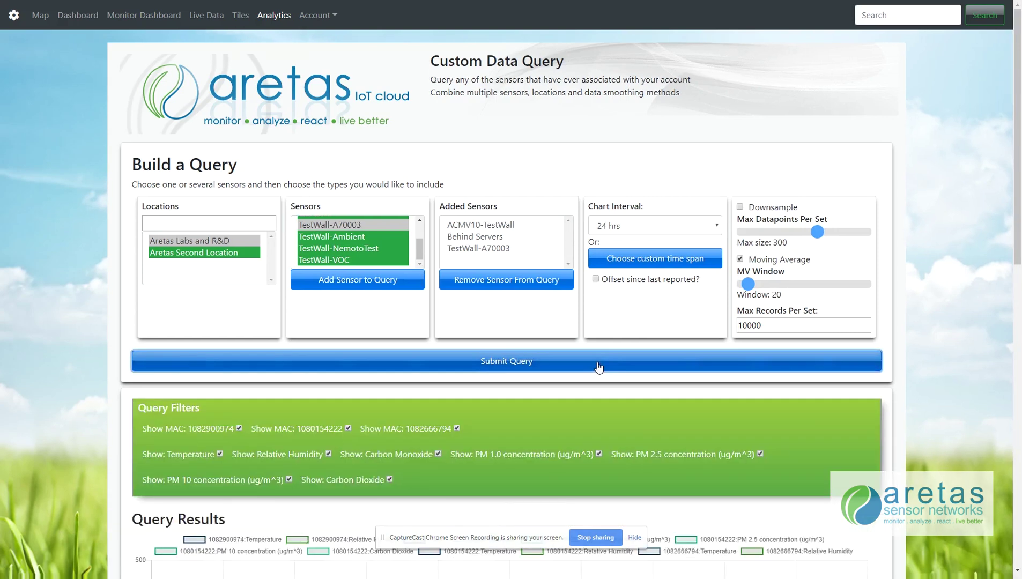
scroll(601, 369, "down", 5)
scroll(599, 366, "down", 4)
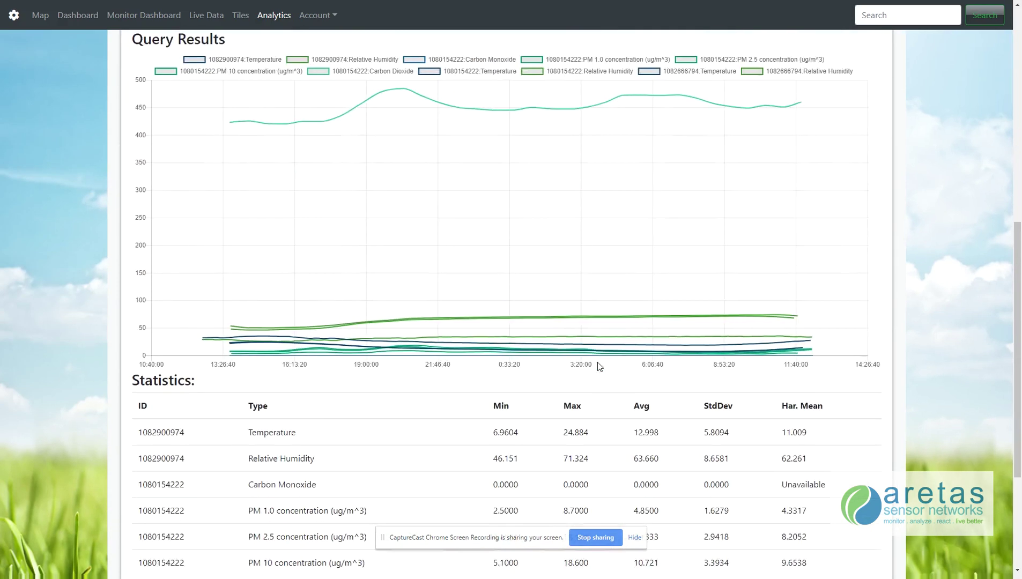
scroll(599, 366, "down", 4)
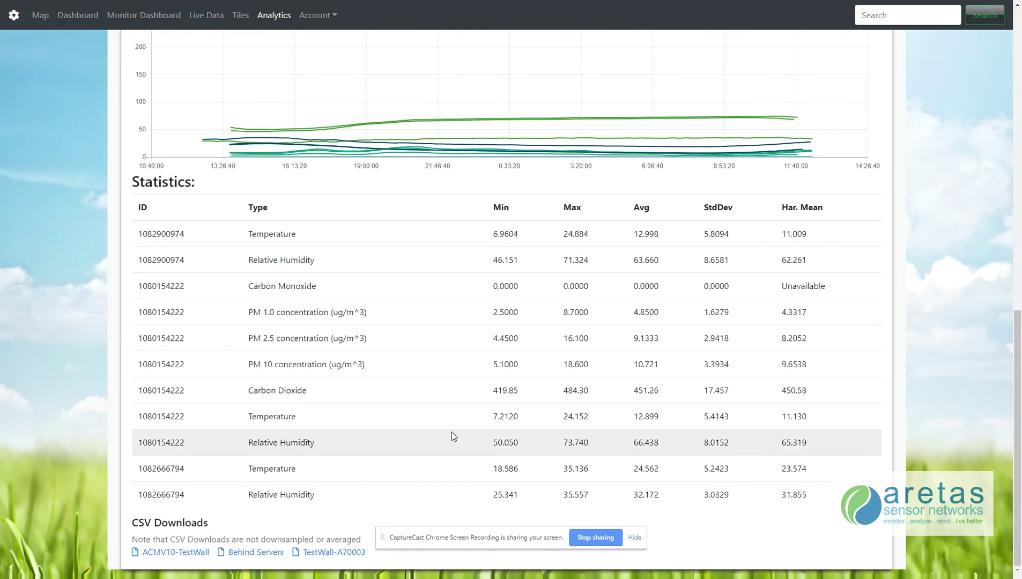
scroll(451, 432, "up", 2)
scroll(451, 432, "up", 6)
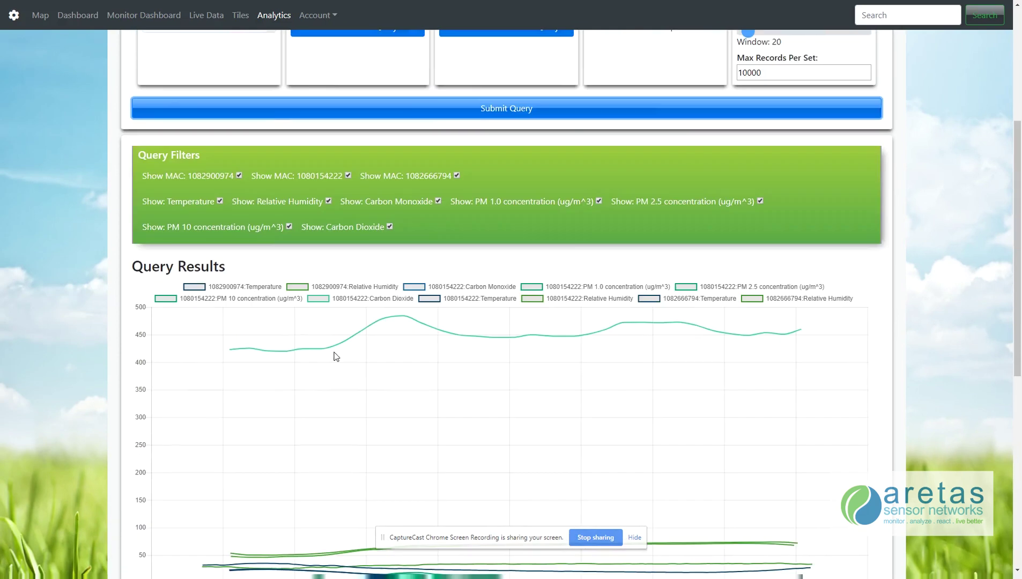
- Turn the Temperature filter off and back on, and hide Carbon Dioxide from the query results
left_click(219, 201)
left_click(219, 201)
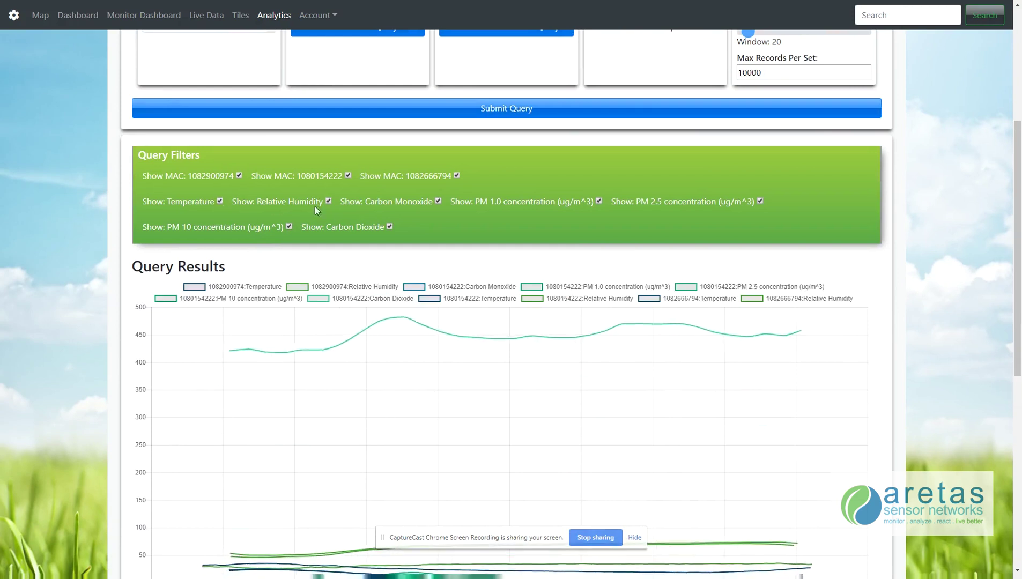
left_click(390, 226)
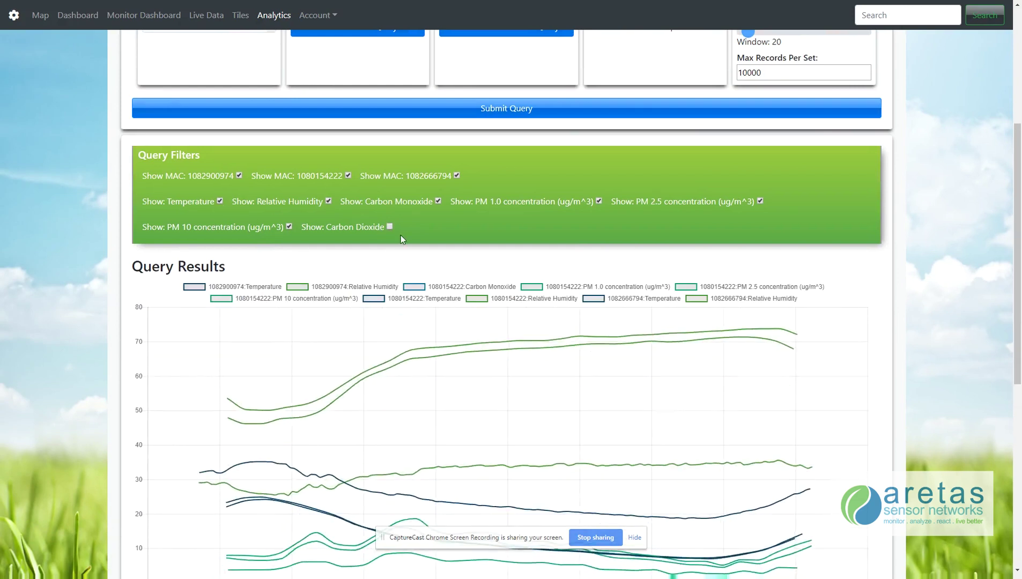
scroll(401, 236, "down", 2)
scroll(401, 236, "up", 5)
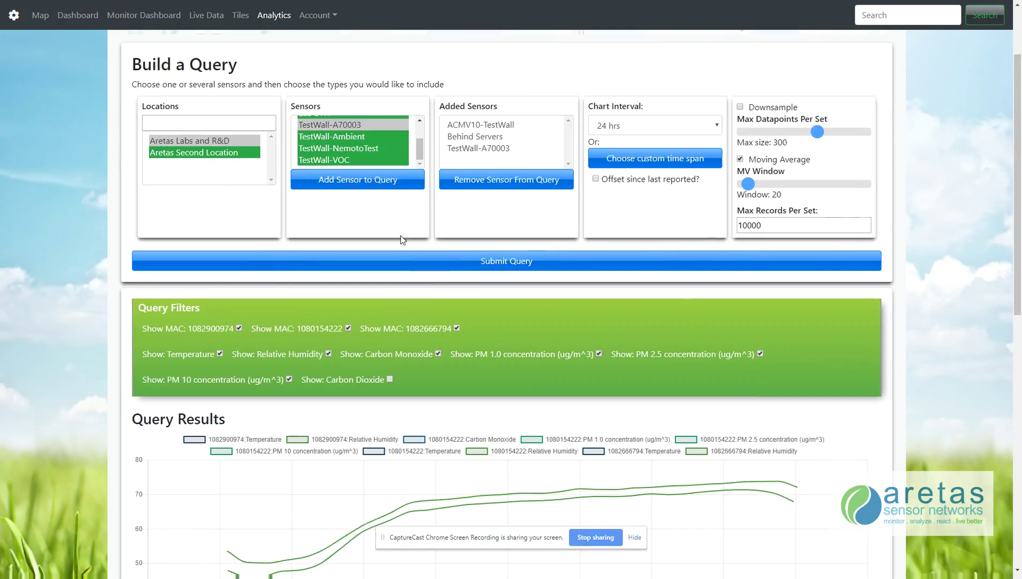
scroll(660, 177, "up", 2)
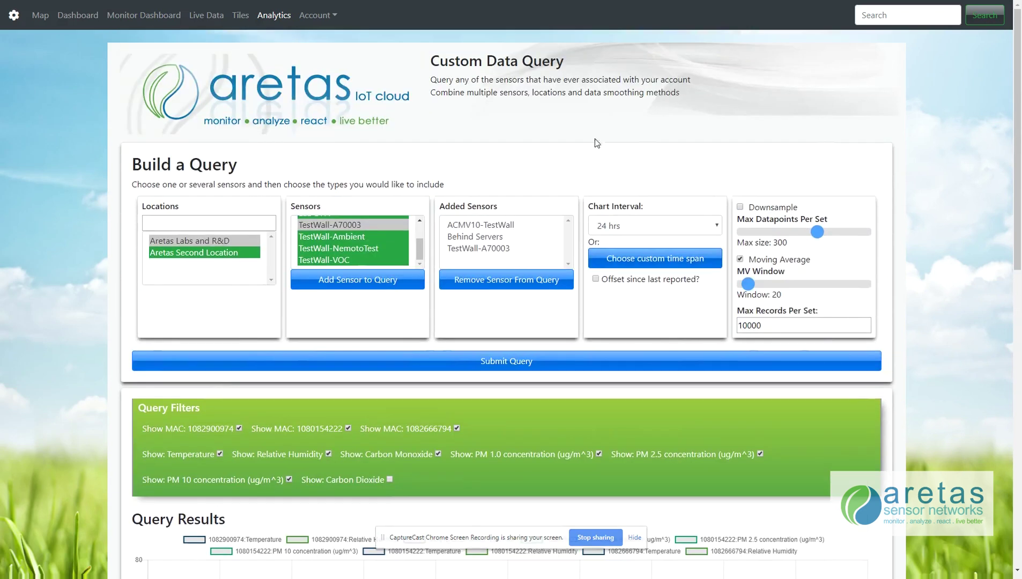
- Go to the account's Strategies and open the CO2 Strategy for editing
left_click(322, 16)
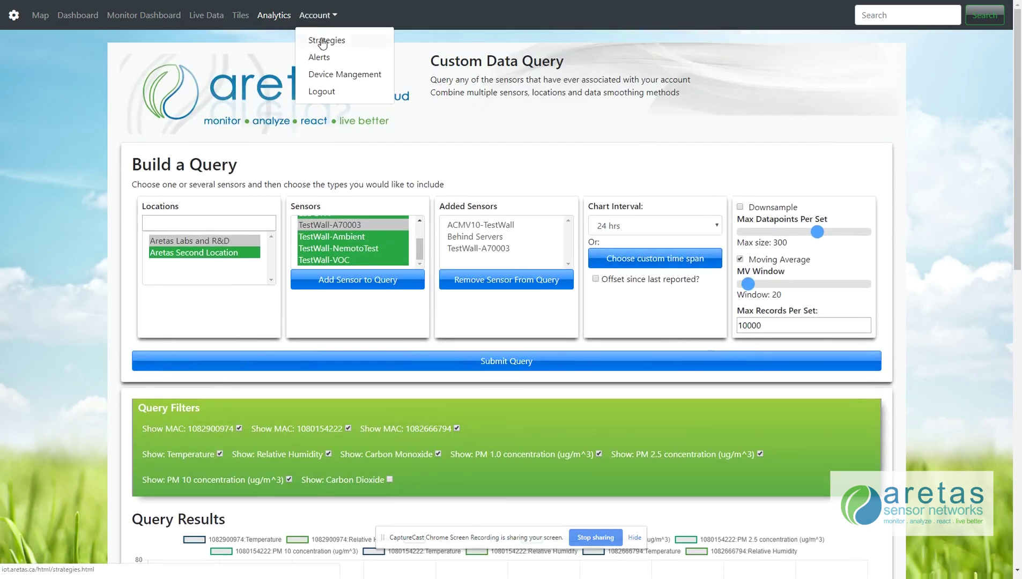
left_click(322, 38)
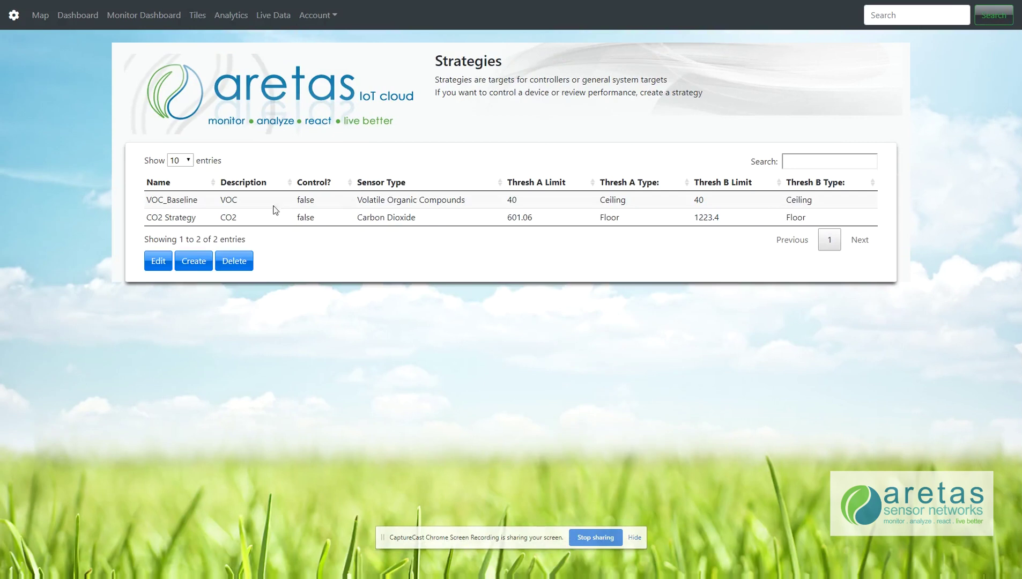
left_click(177, 218)
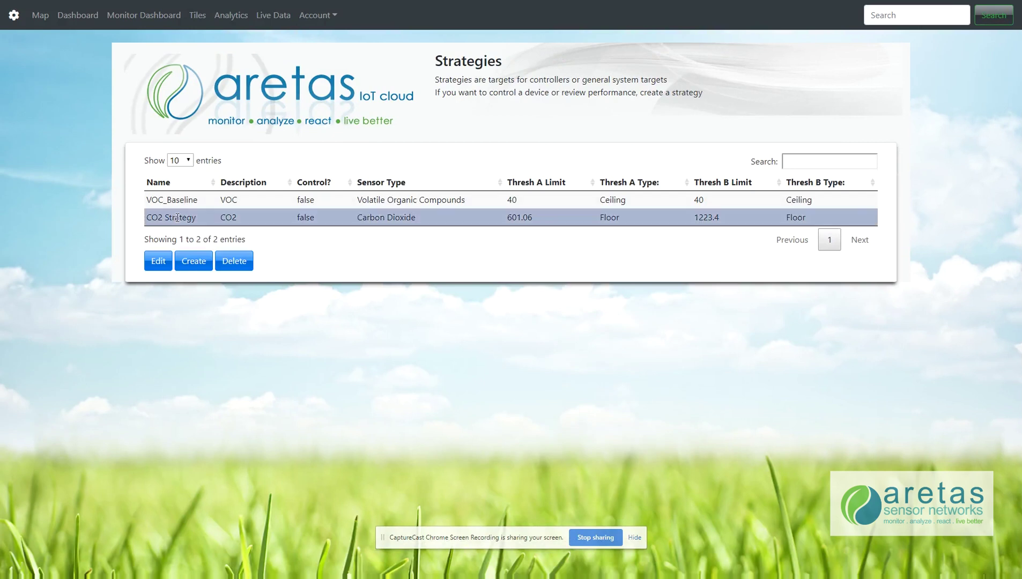
left_click(159, 261)
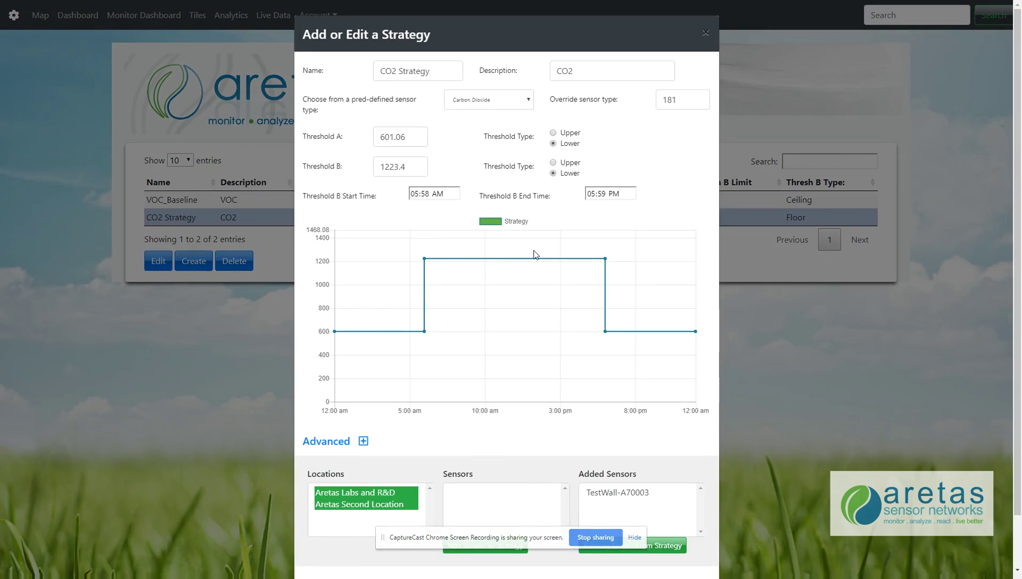
- Set Threshold B of the CO2 Strategy to 1223.44 and look over the strategy chart
left_click(417, 164)
left_click(418, 164)
left_click(418, 164)
left_click(418, 165)
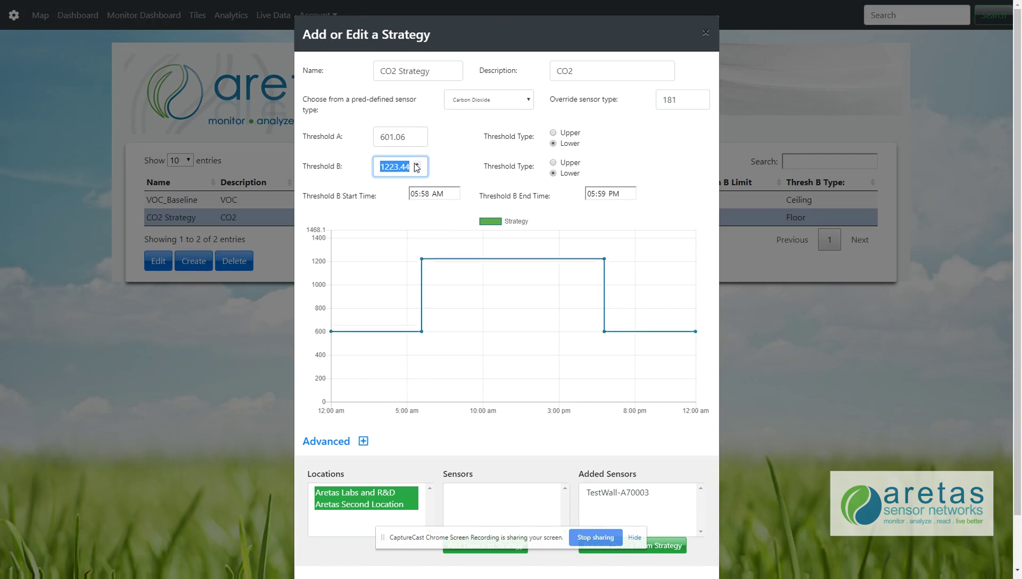
scroll(518, 232, "down", 1)
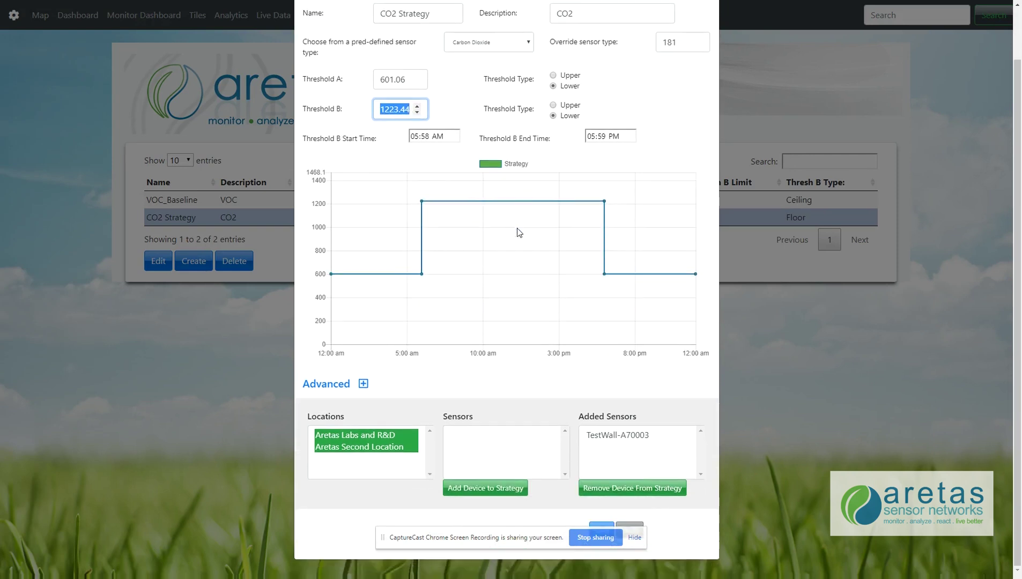
- Expand the strategy's Advanced settings, toggle the Control Strategy option, and close the strategy without saving
left_click(344, 385)
scroll(400, 377, "down", 2)
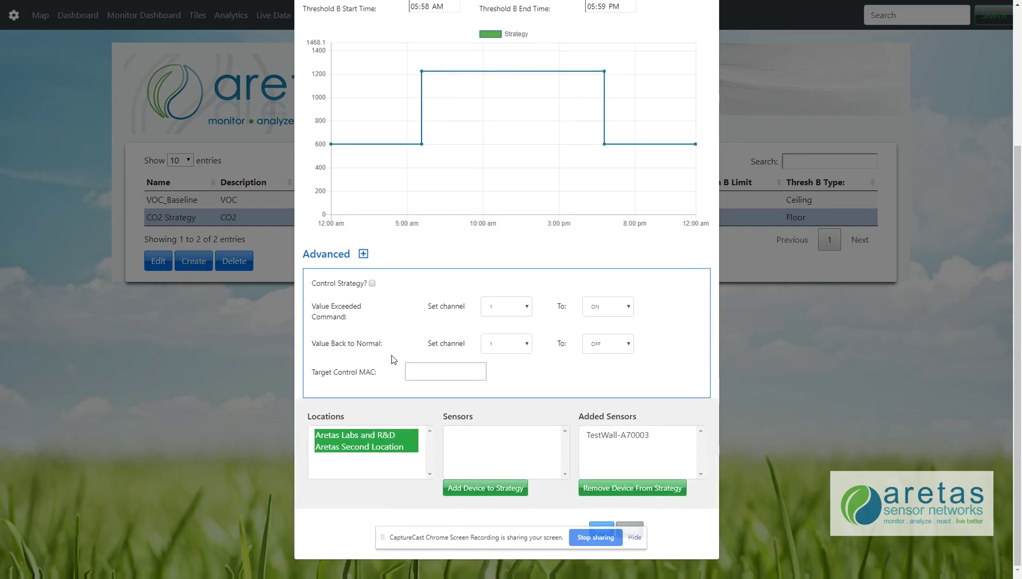
left_click(372, 283)
left_click(363, 254)
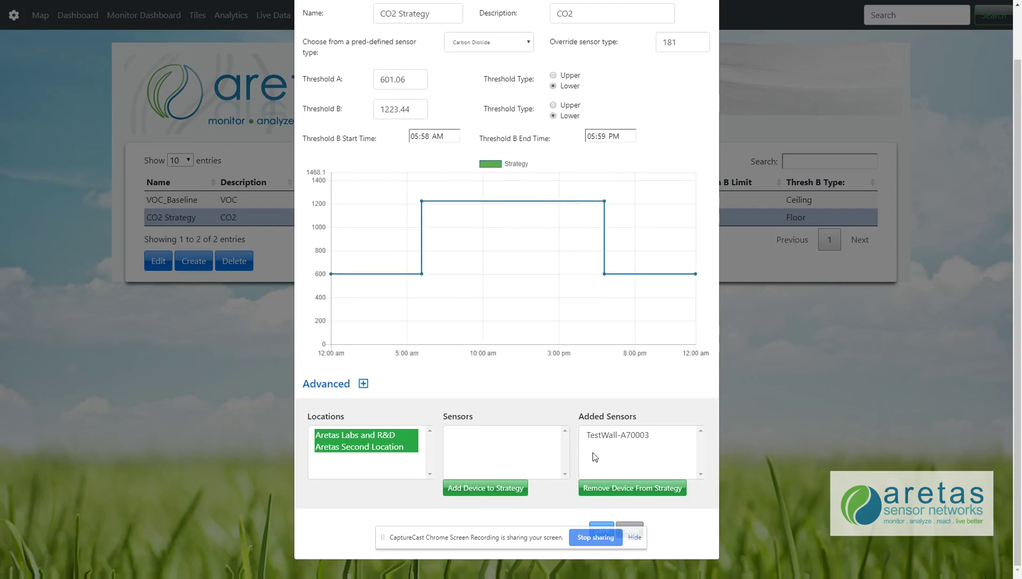
left_click(633, 528)
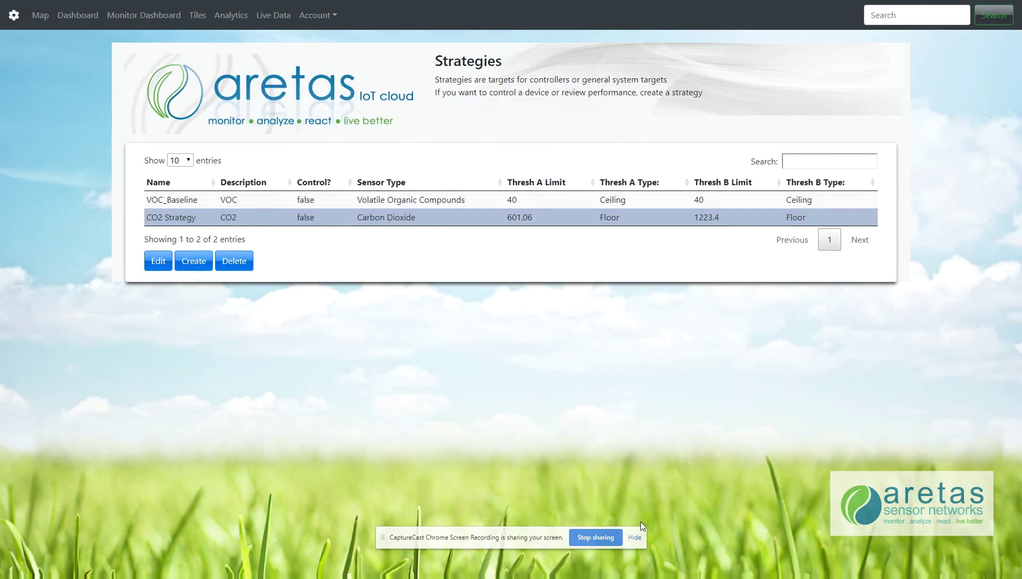
- Open the Server Temperature alert from the account's Alerts, examine its thresholds, notification preferences and devices, and close it
left_click(319, 19)
left_click(329, 60)
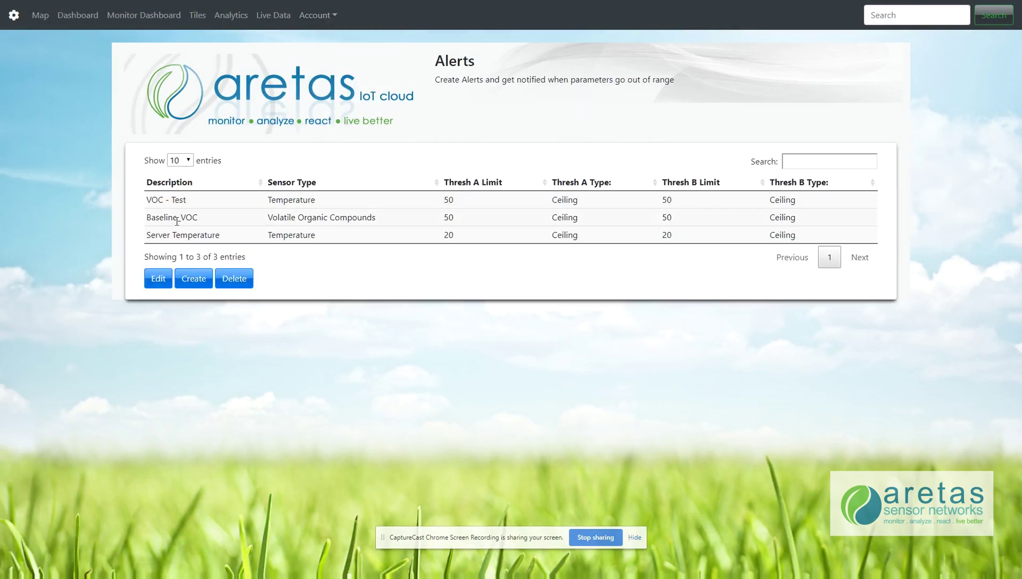
left_click(177, 221)
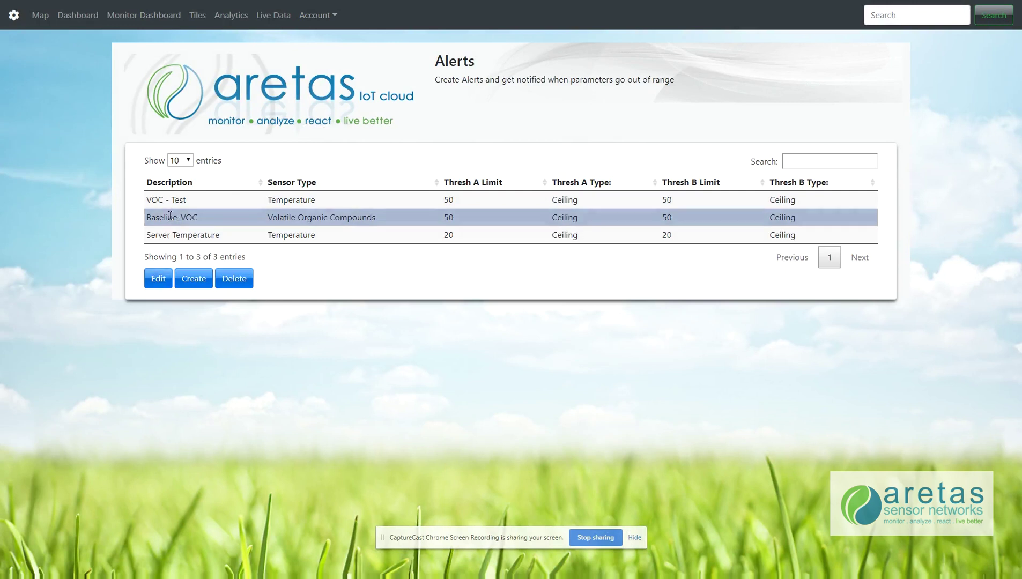
left_click(167, 235)
left_click(161, 272)
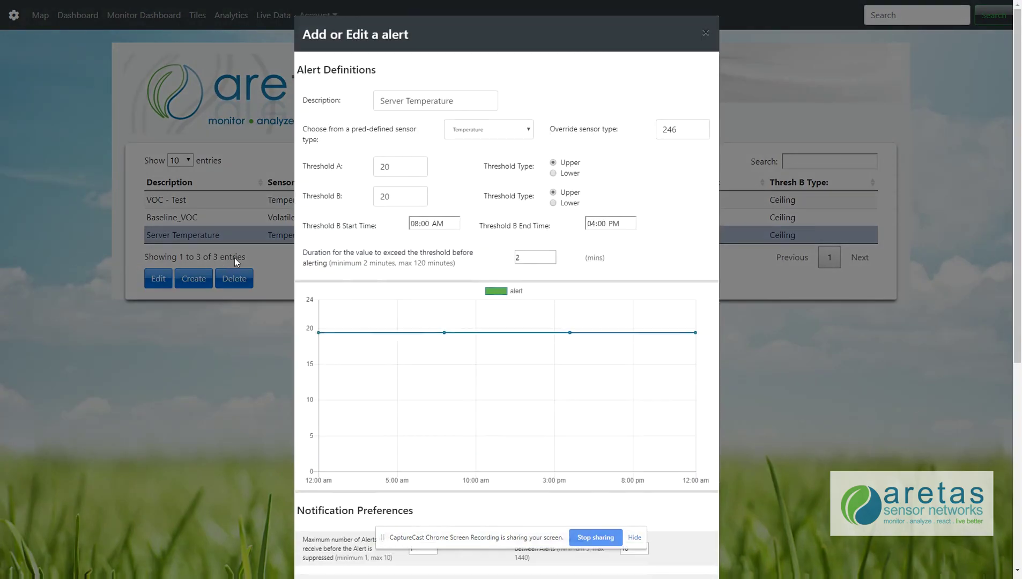
scroll(372, 275, "down", 6)
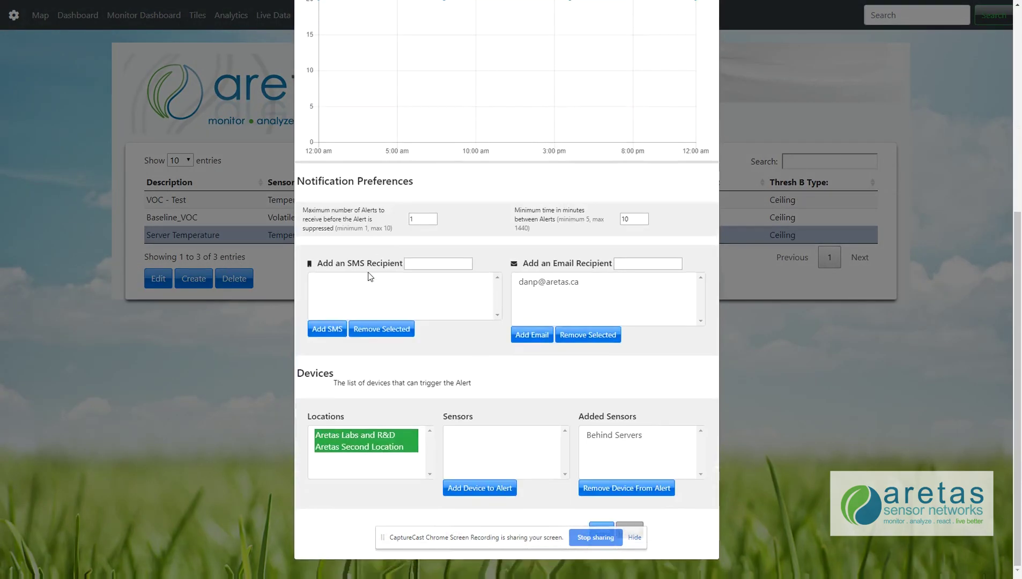
scroll(369, 276, "up", 6)
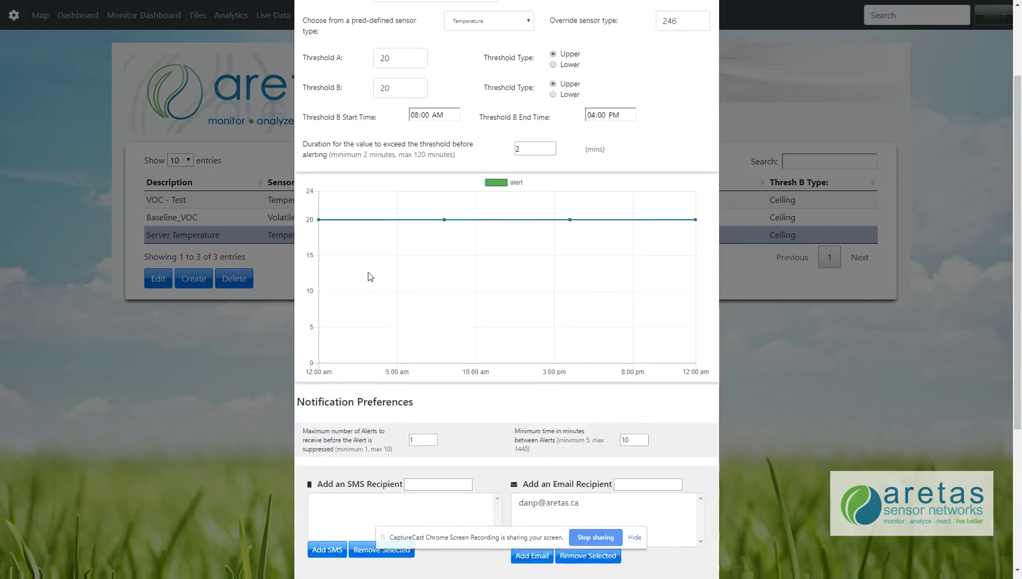
left_click(706, 33)
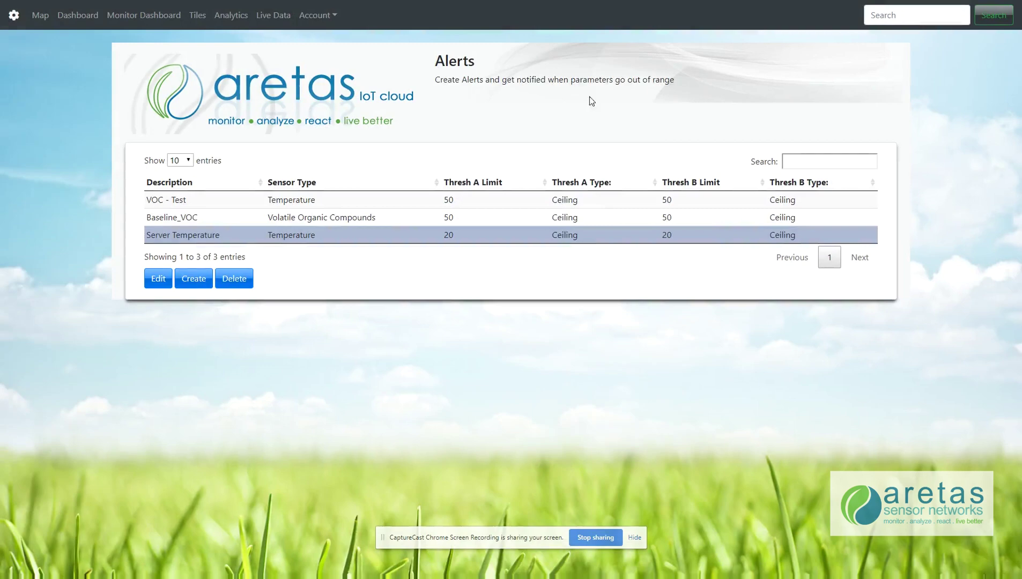
- Go to Device Management and open the ACMV10-TestWall sensor of Aretas Labs and R&D for editing
left_click(312, 25)
left_click(322, 76)
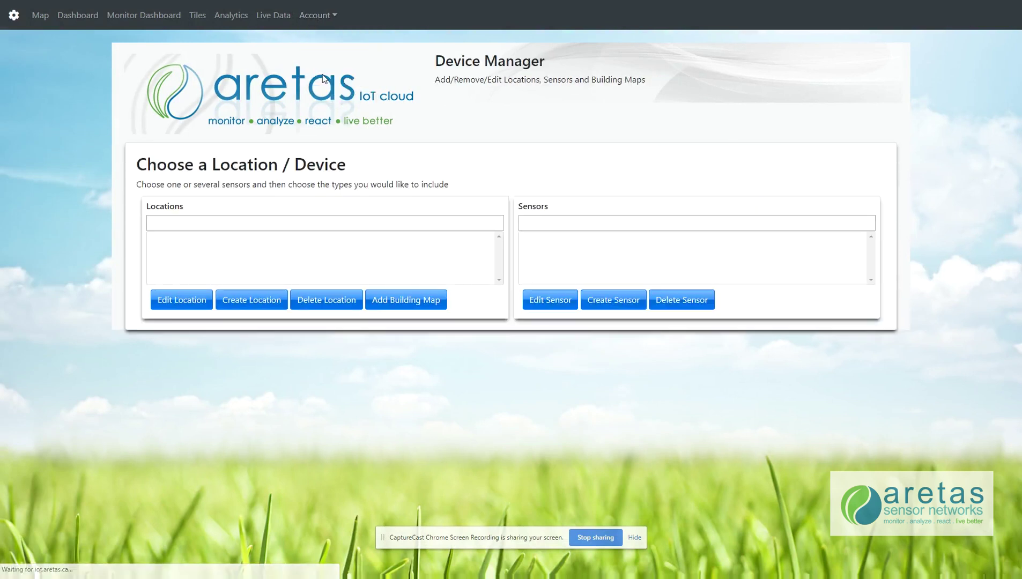
left_click(240, 240)
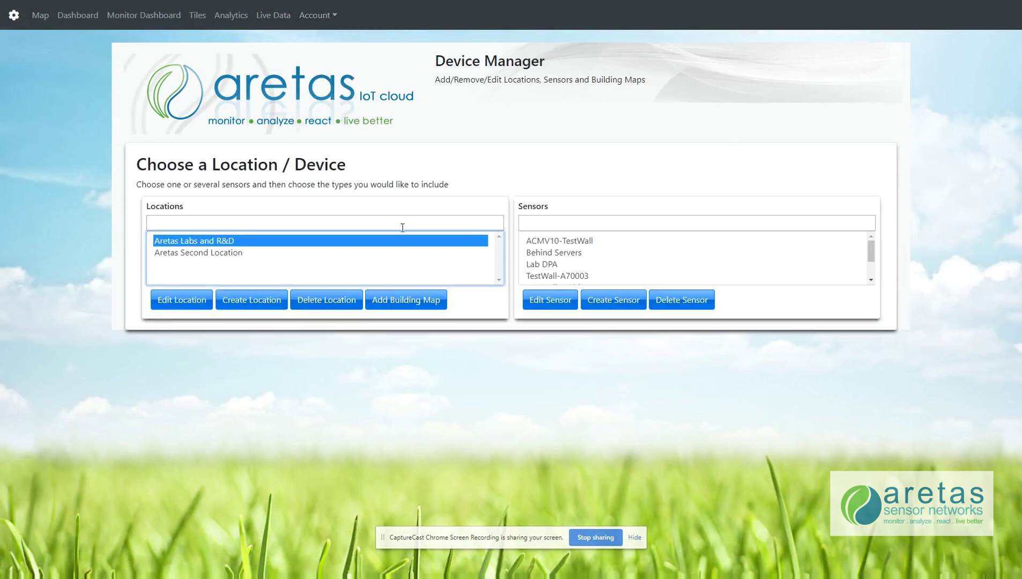
left_click(547, 243)
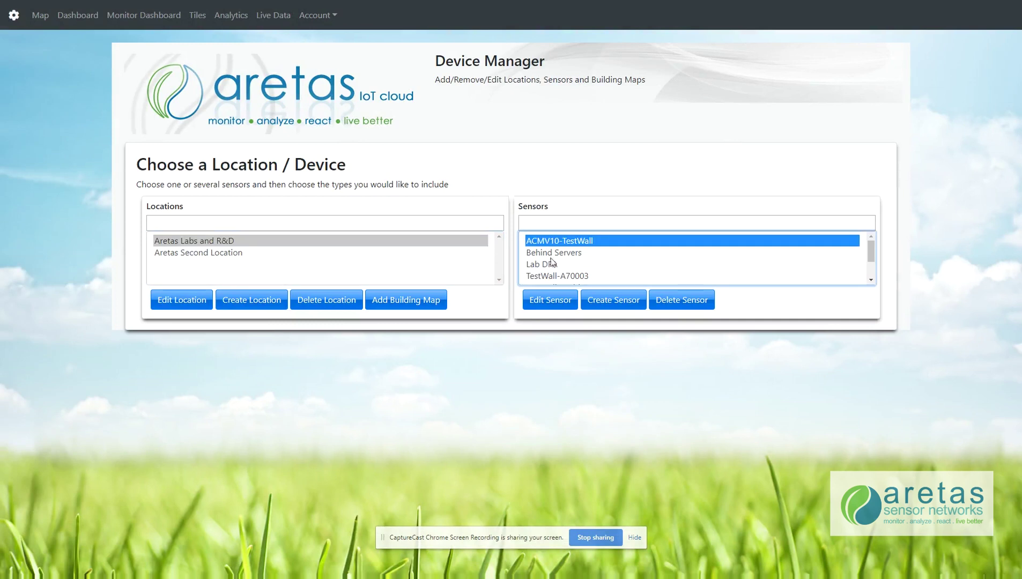
left_click(540, 299)
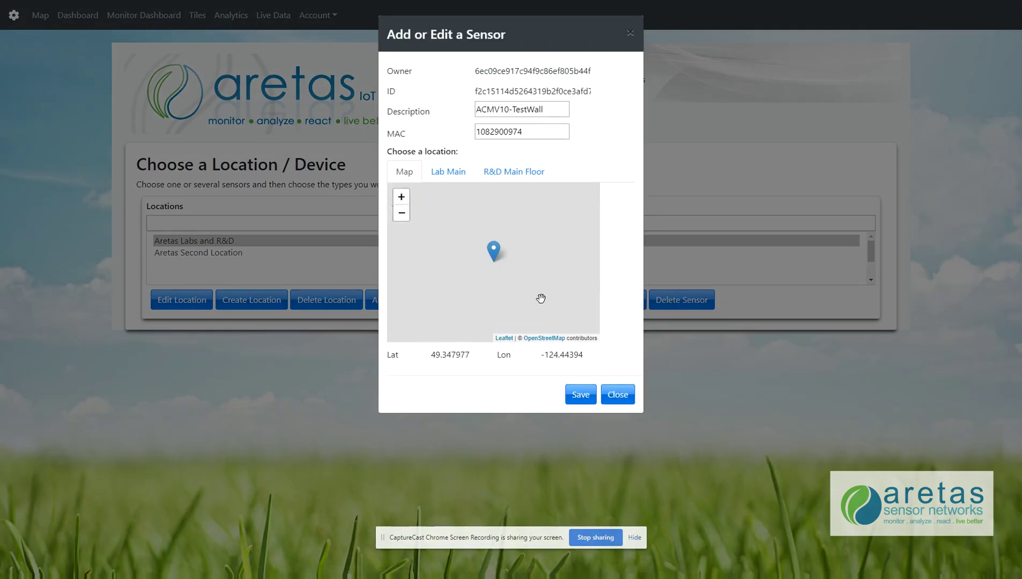
- View the sensor's location on the Lab Main and R&D Main Floor building maps and close the sensor without saving
left_click(452, 181)
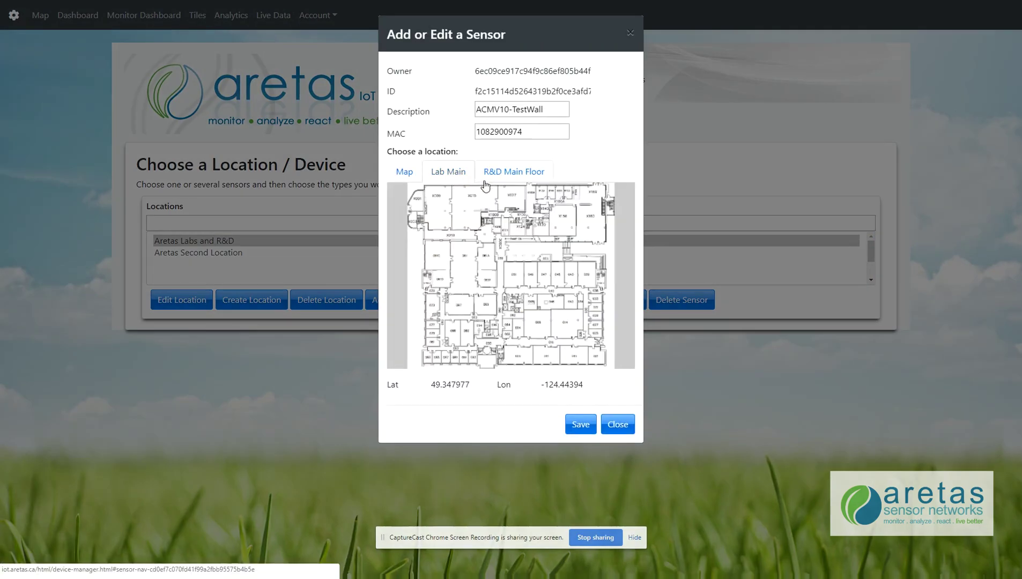
left_click(509, 180)
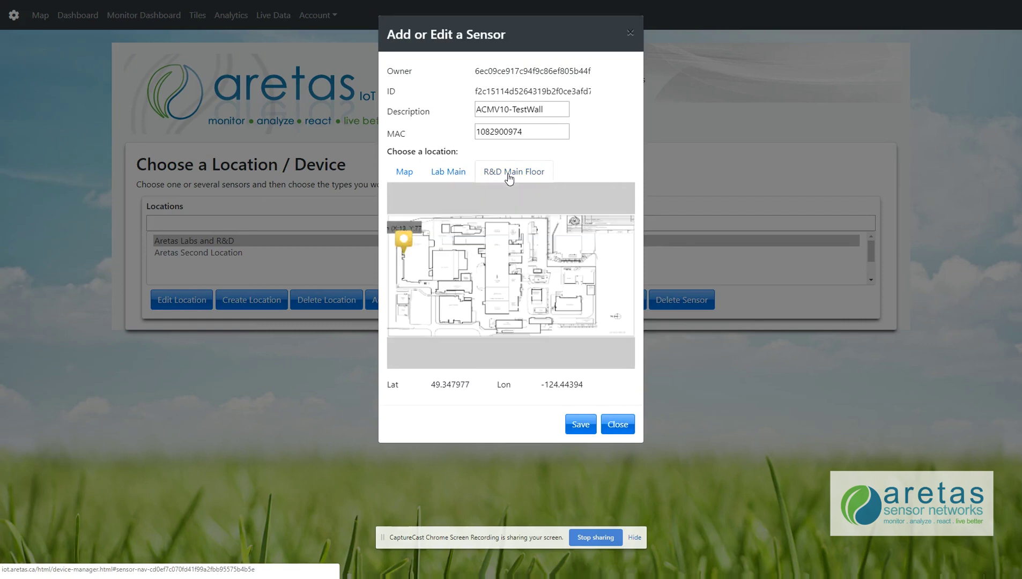
left_click(455, 175)
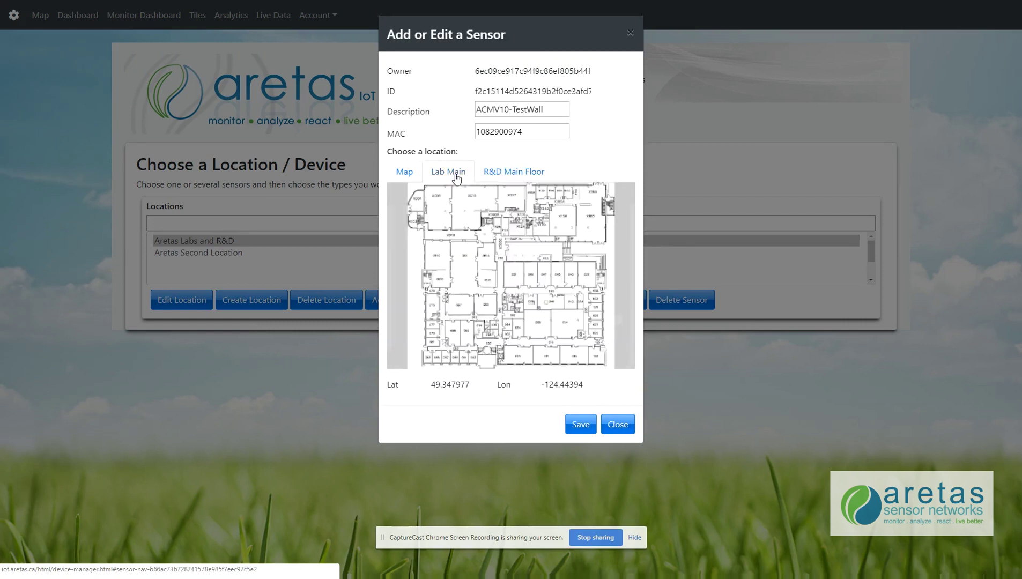
left_click(617, 425)
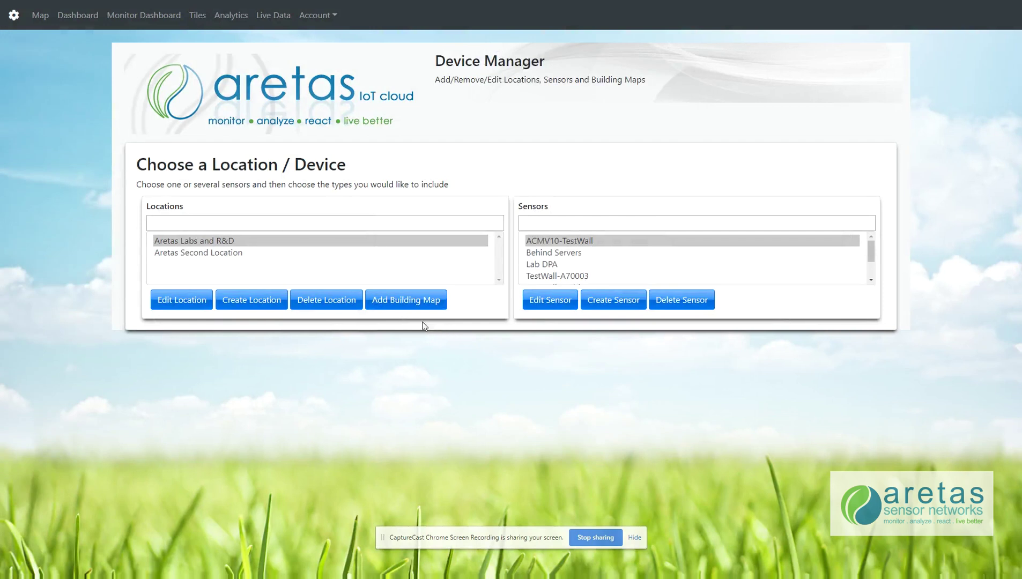
- Look at the Add Building Map form for Aretas Labs and R&D, close it, and return to the Map view
left_click(385, 300)
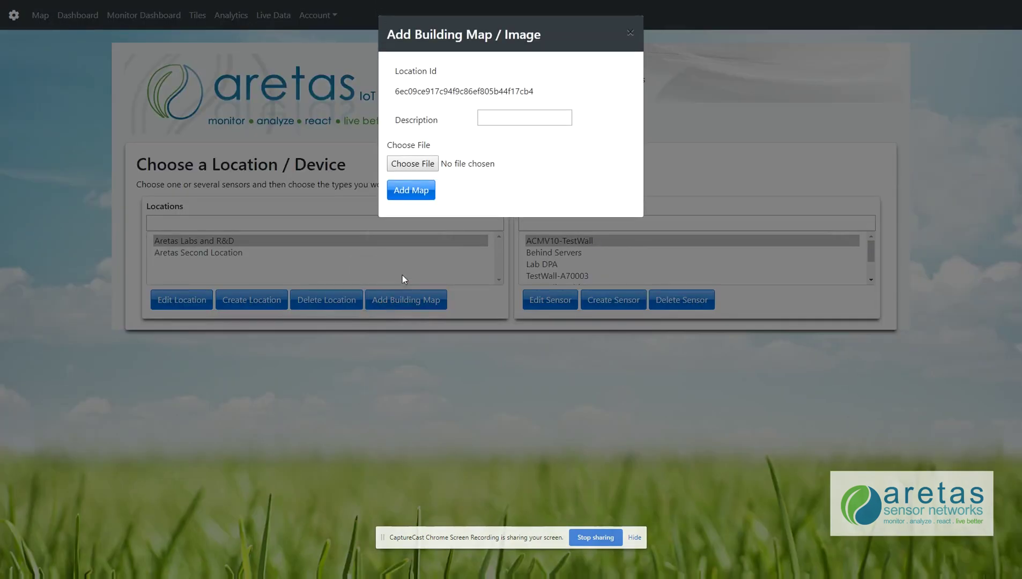
left_click(630, 33)
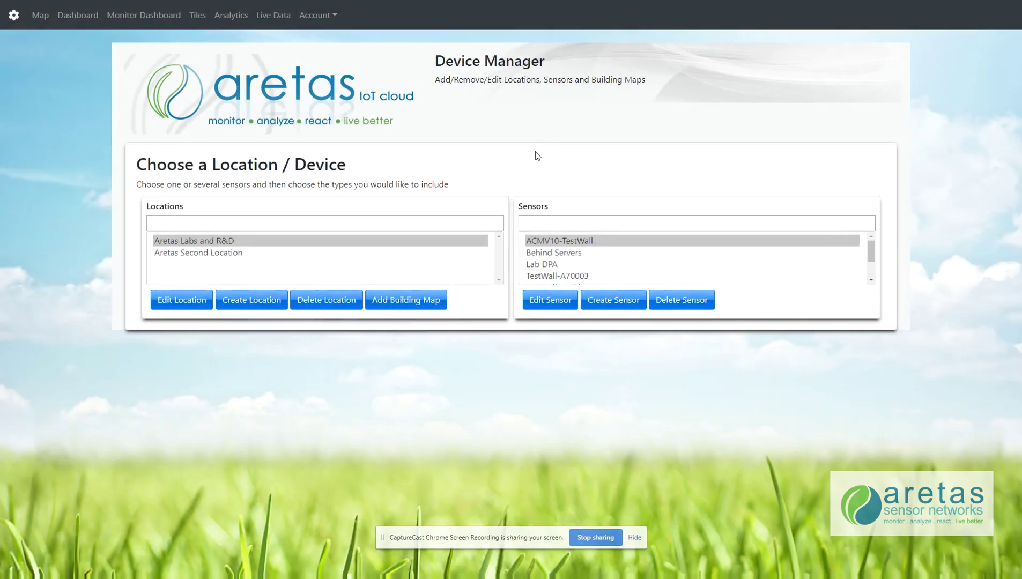
left_click(40, 15)
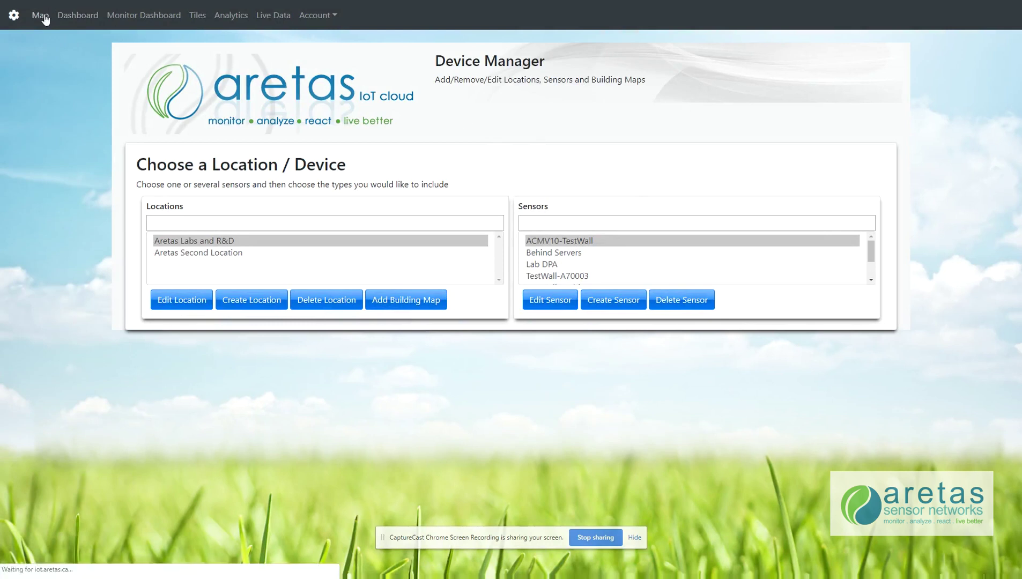
scroll(472, 332, "down", 1)
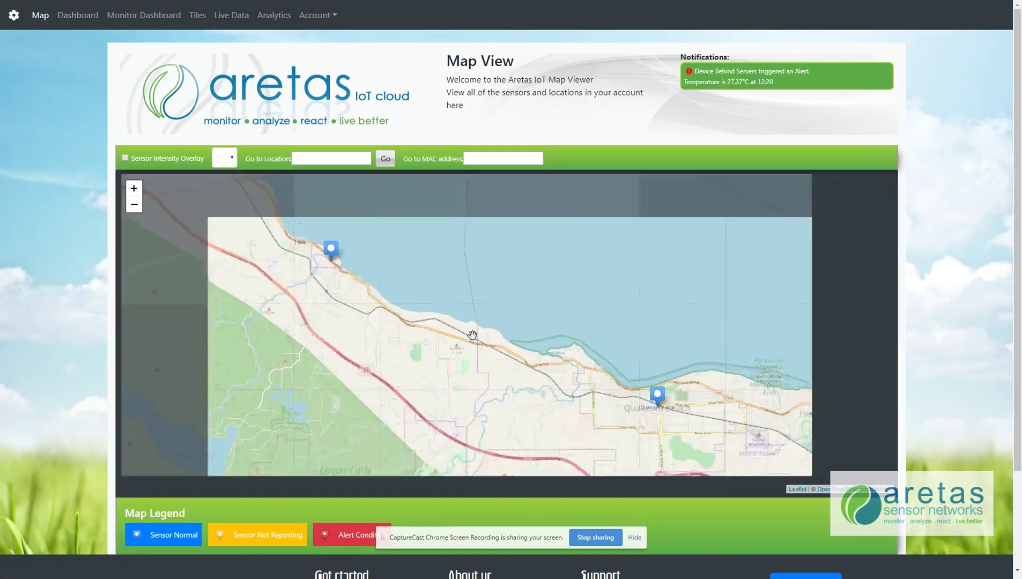